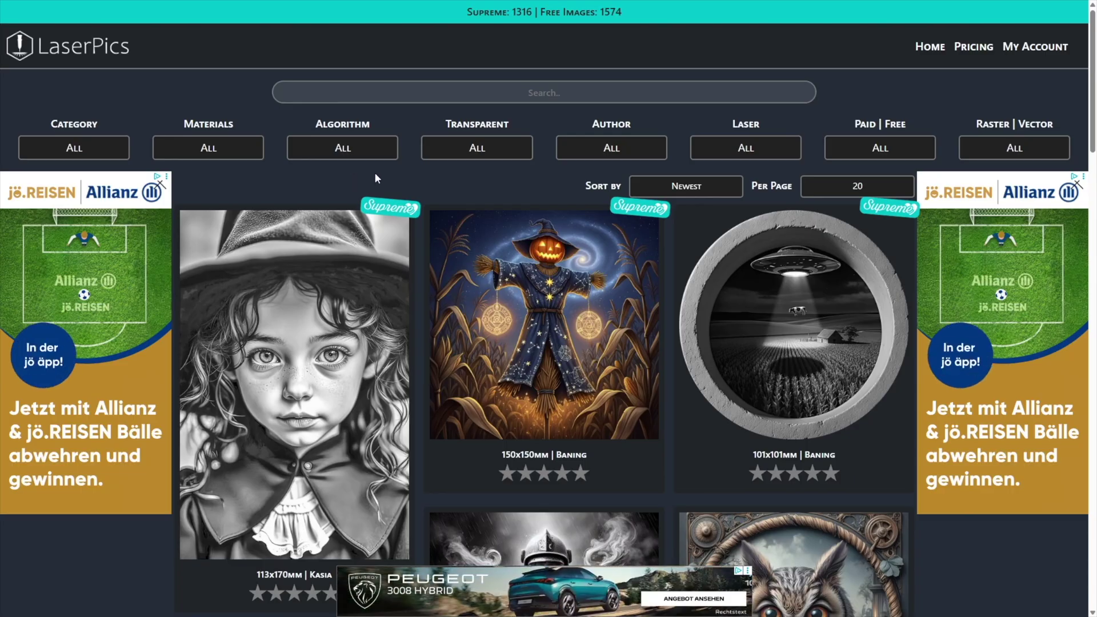
# Page through the LaserPics gallery to page 3 and open the 100x150mm skull-skeleton image
pyautogui.scroll(-3, 482, 296)
pyautogui.scroll(3, 482, 296)
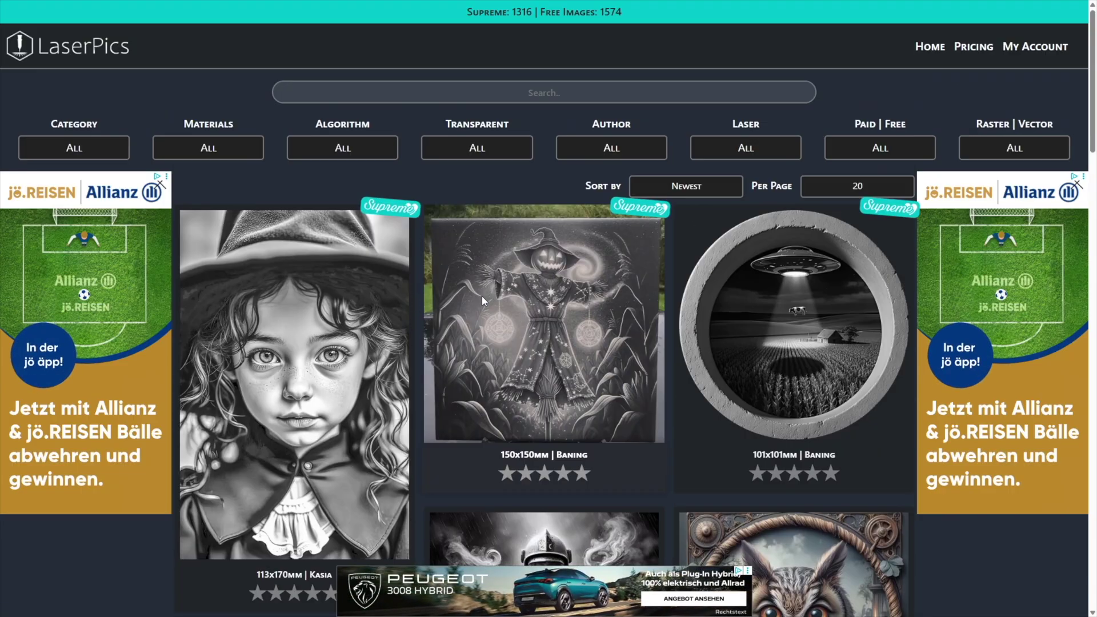
pyautogui.scroll(-20, 481, 296)
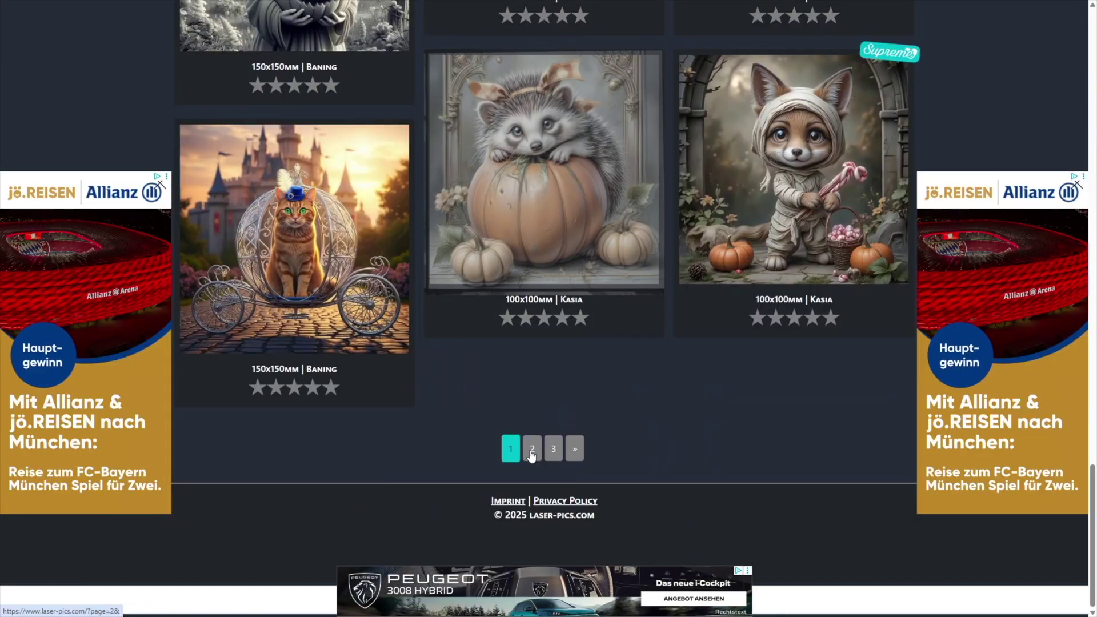
pyautogui.click(532, 467)
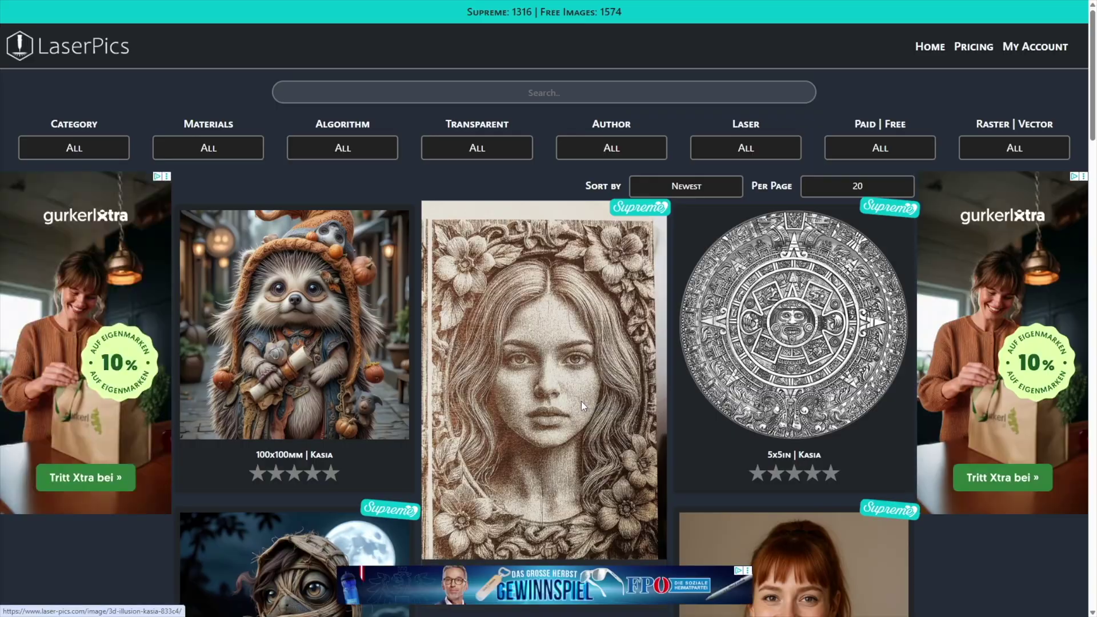
pyautogui.scroll(-2, 581, 401)
pyautogui.scroll(-20, 582, 406)
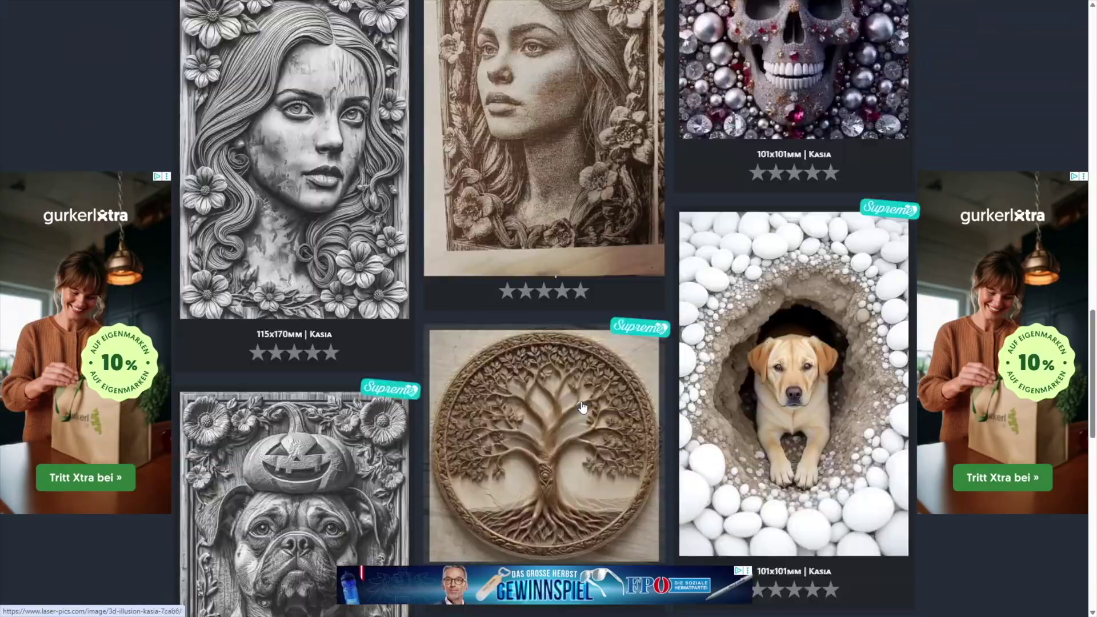
pyautogui.scroll(-10, 582, 407)
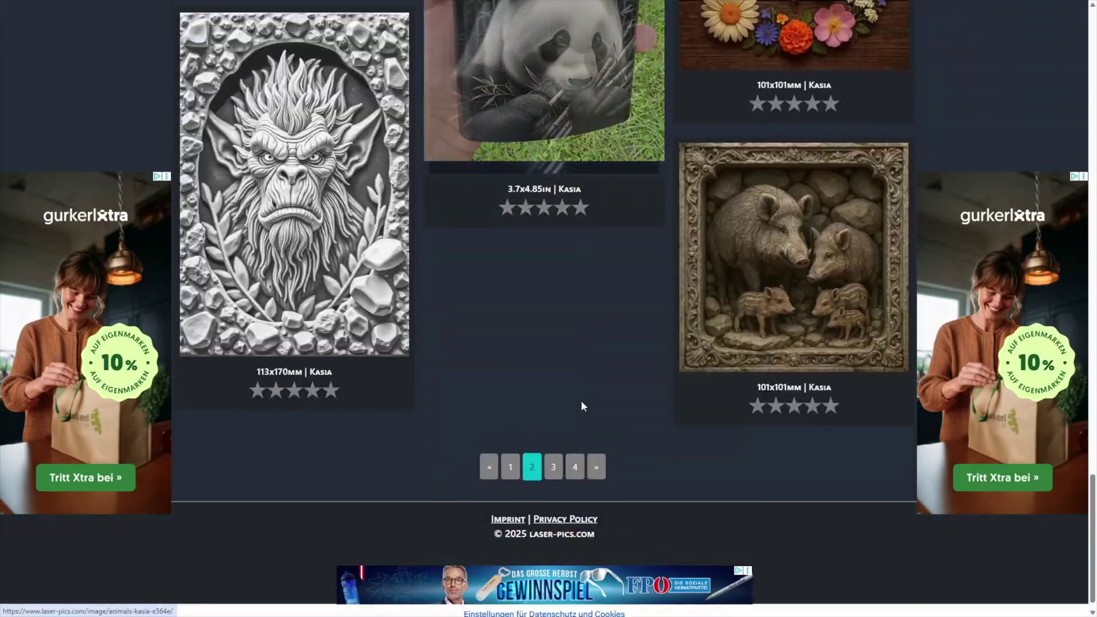
pyautogui.click(552, 477)
pyautogui.scroll(-5, 497, 341)
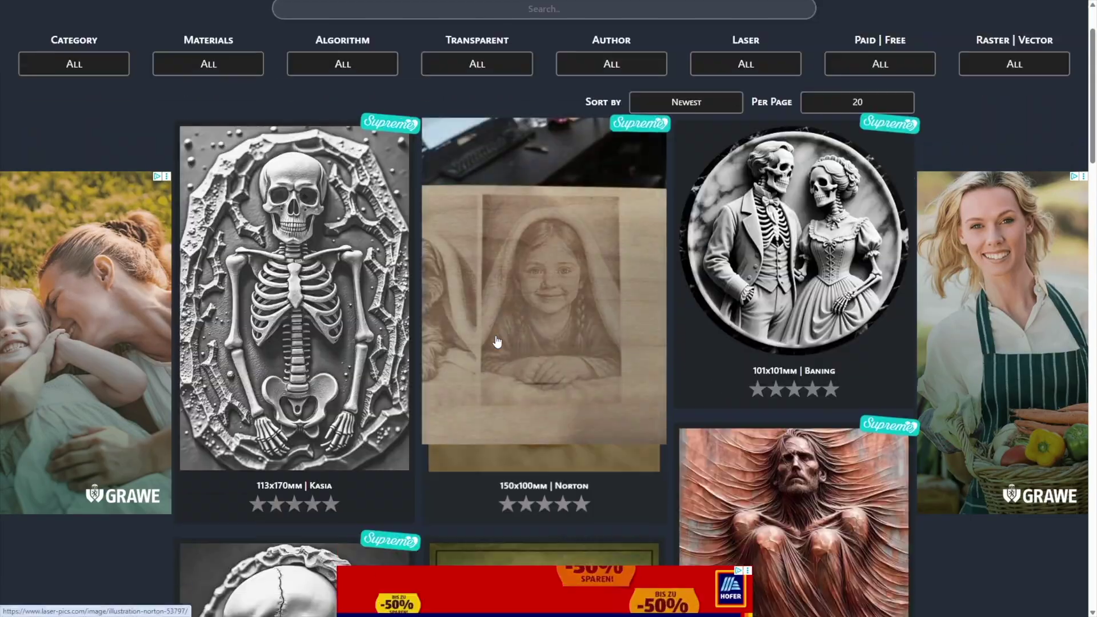
pyautogui.scroll(-5, 497, 342)
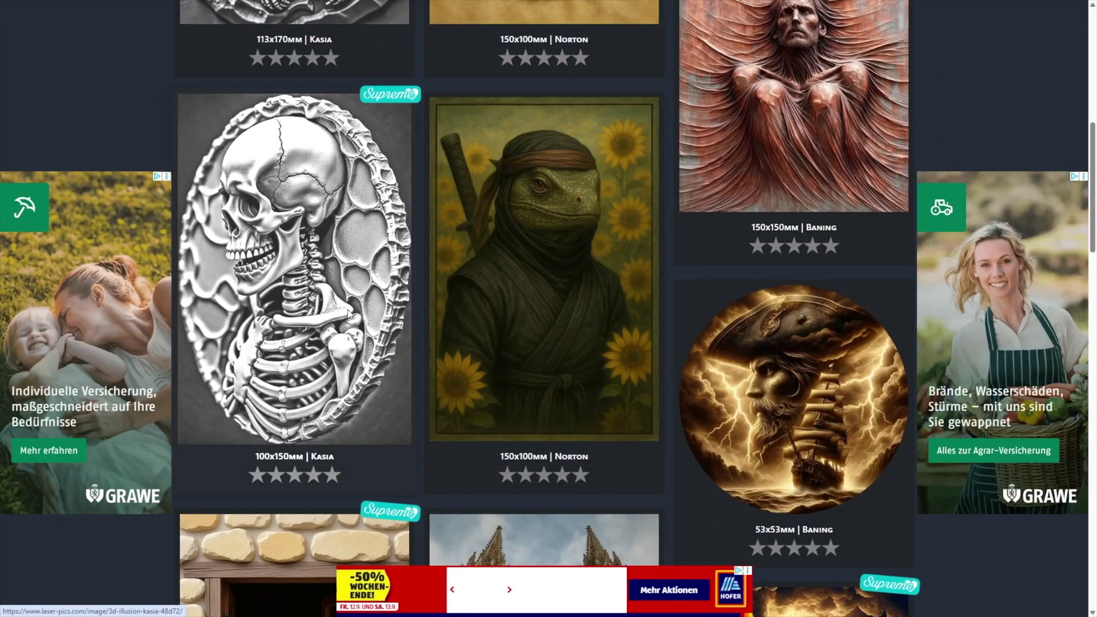
pyautogui.click(364, 298)
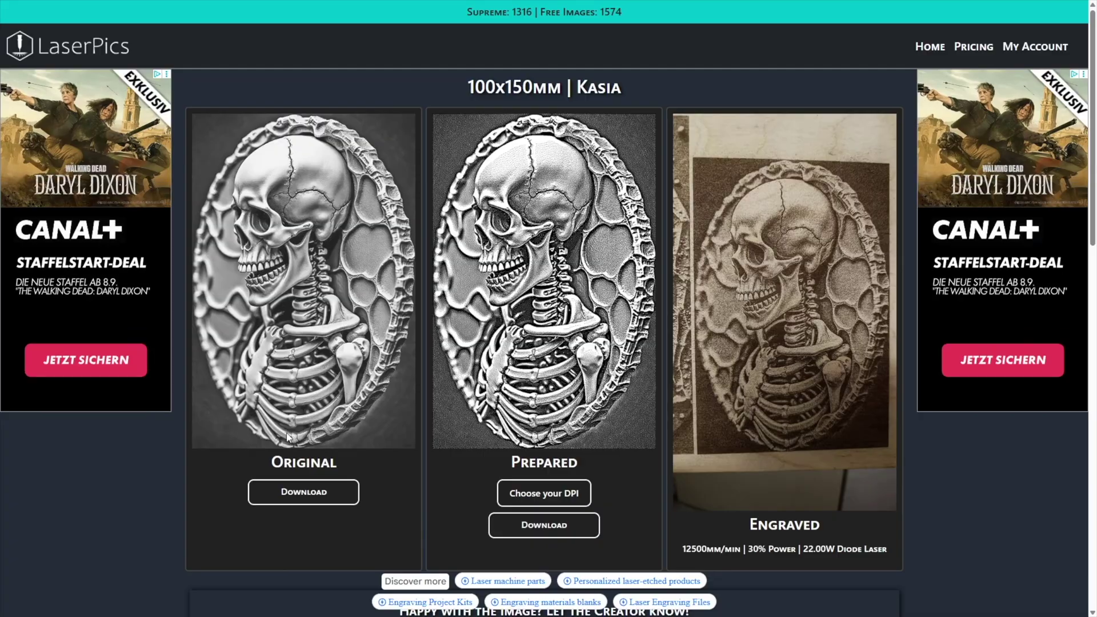
# Download the Original version of the skull-skeleton image, skipping the countdown
pyautogui.click(305, 493)
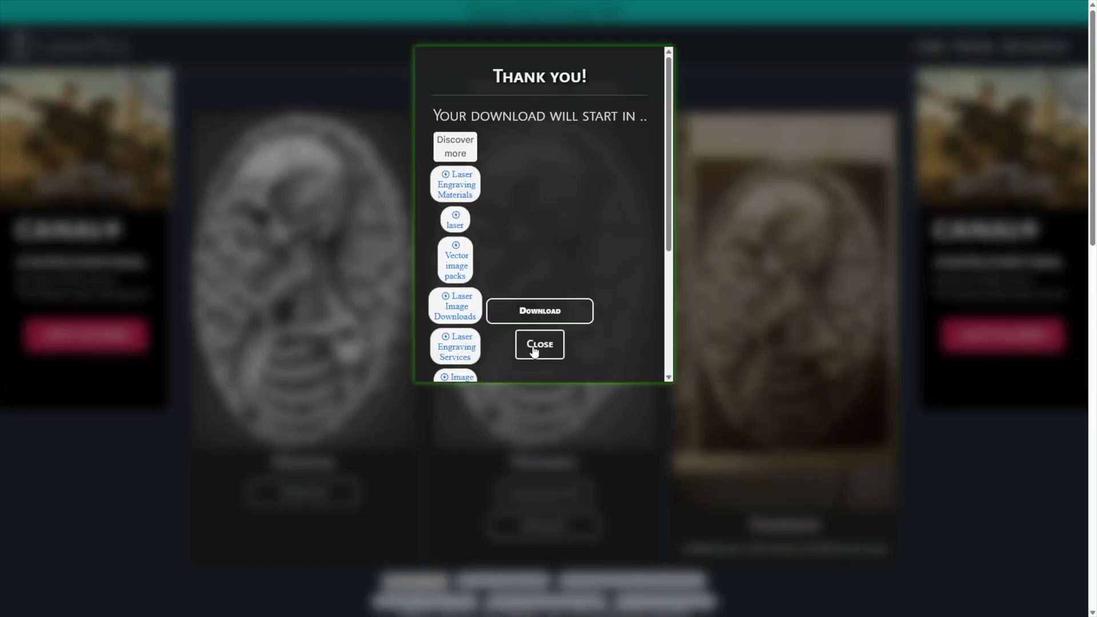
pyautogui.click(550, 311)
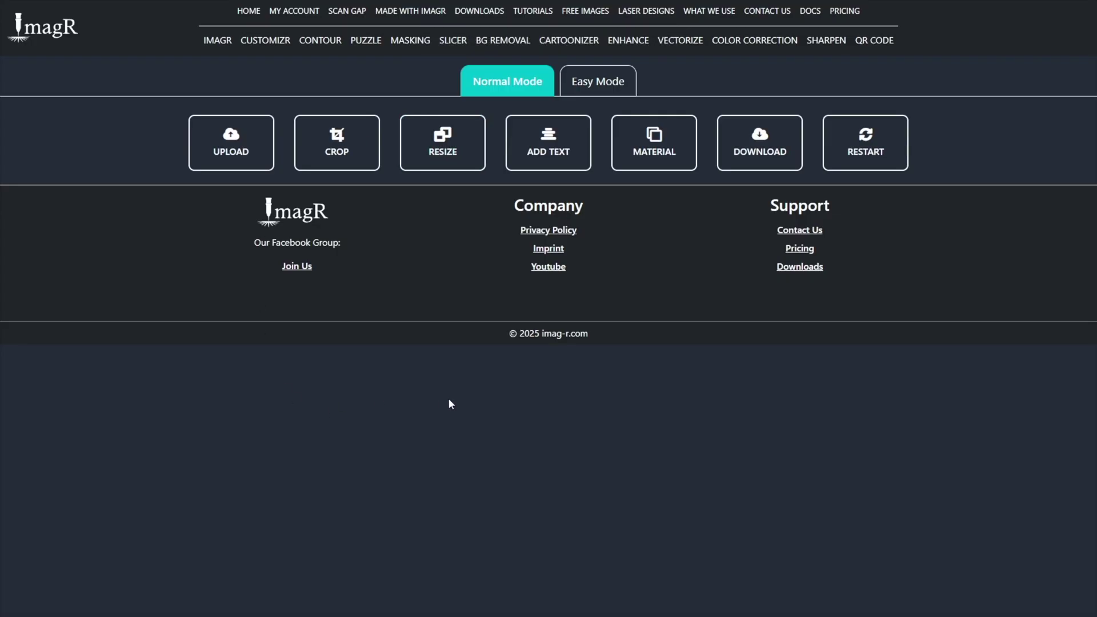
# Upload the skull image to BG Removal and download the transparent-background result
pyautogui.click(502, 41)
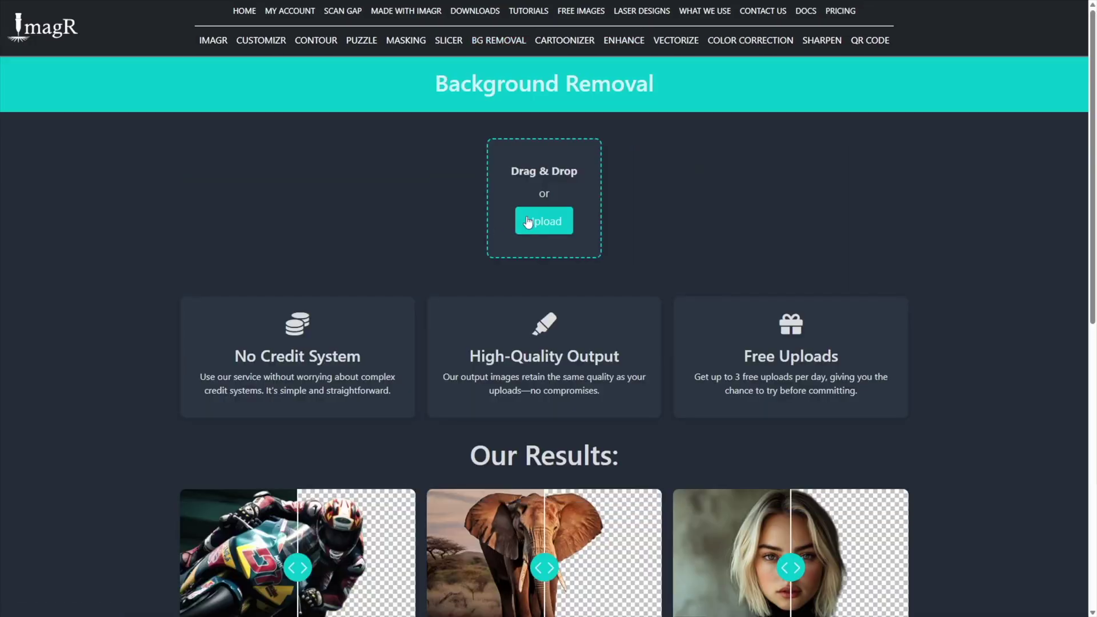
pyautogui.click(552, 226)
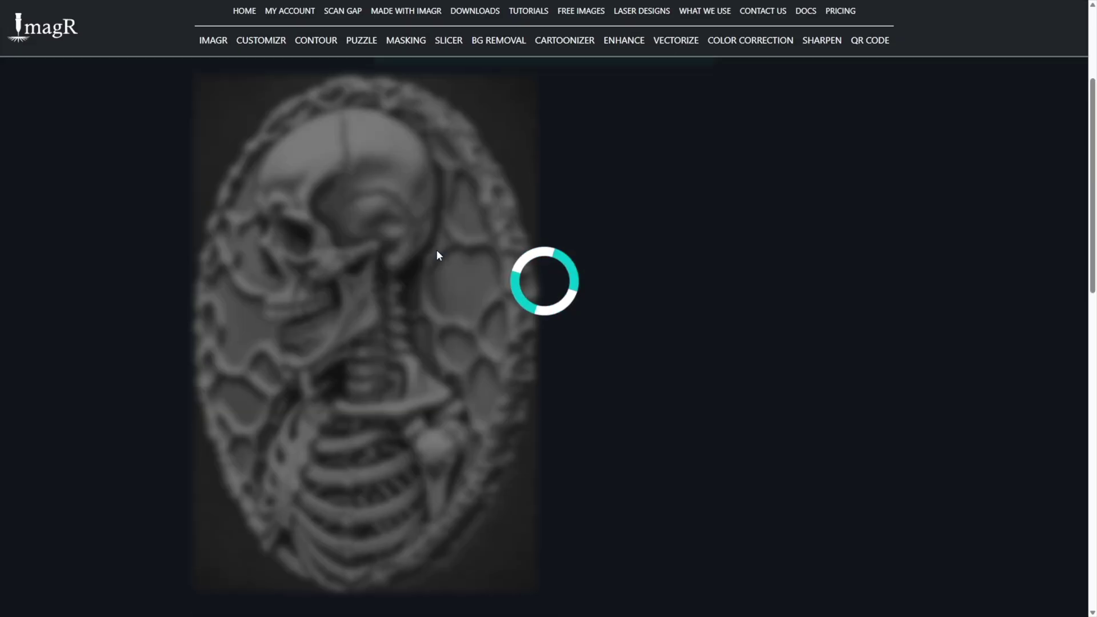
pyautogui.scroll(-2, 438, 255)
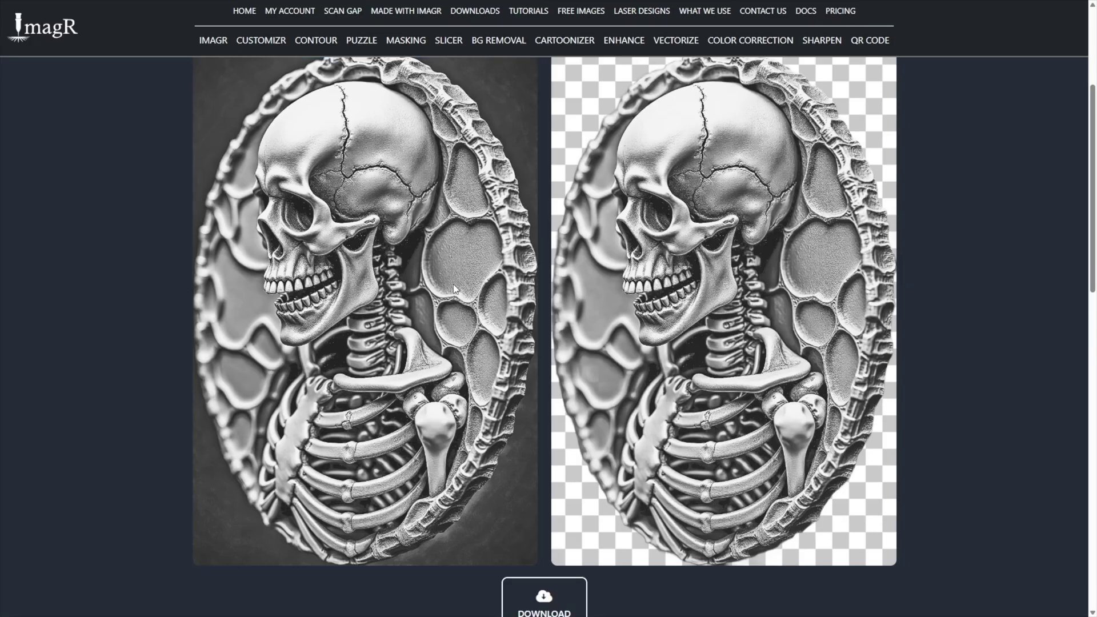
pyautogui.click(544, 530)
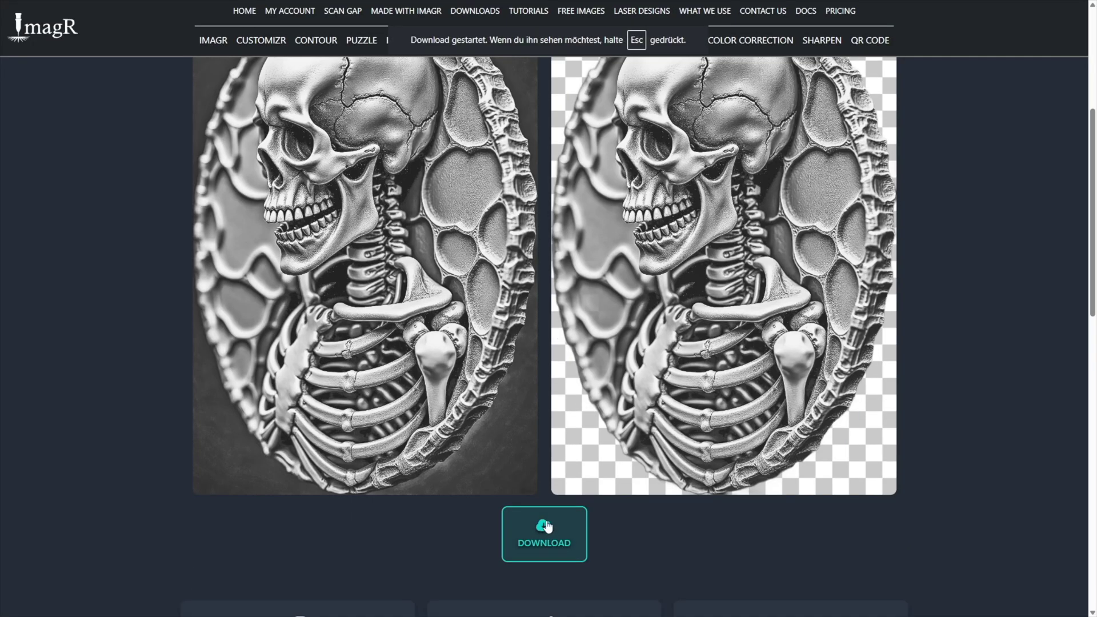
pyautogui.scroll(5, 560, 273)
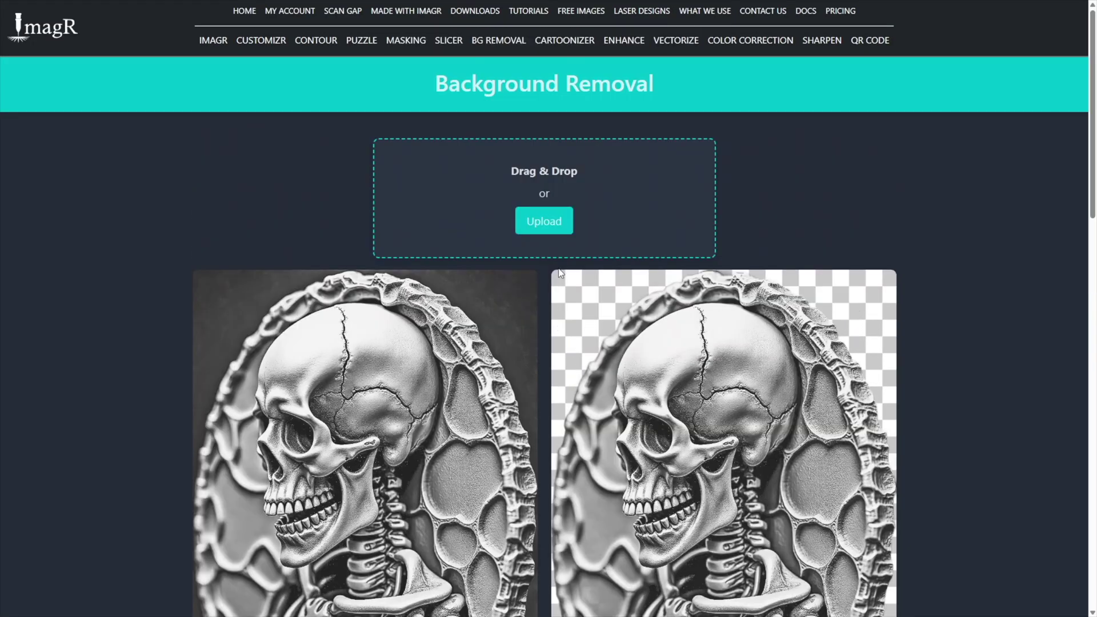
# Load the skull image into the Contour tool
pyautogui.click(330, 43)
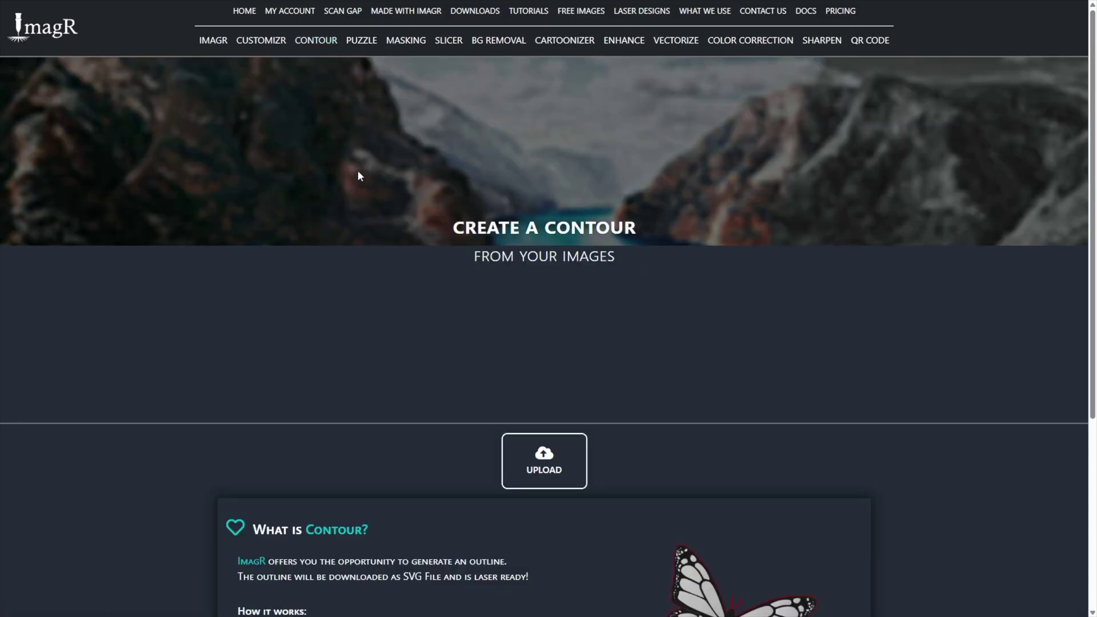
pyautogui.scroll(-4, 458, 326)
pyautogui.click(535, 236)
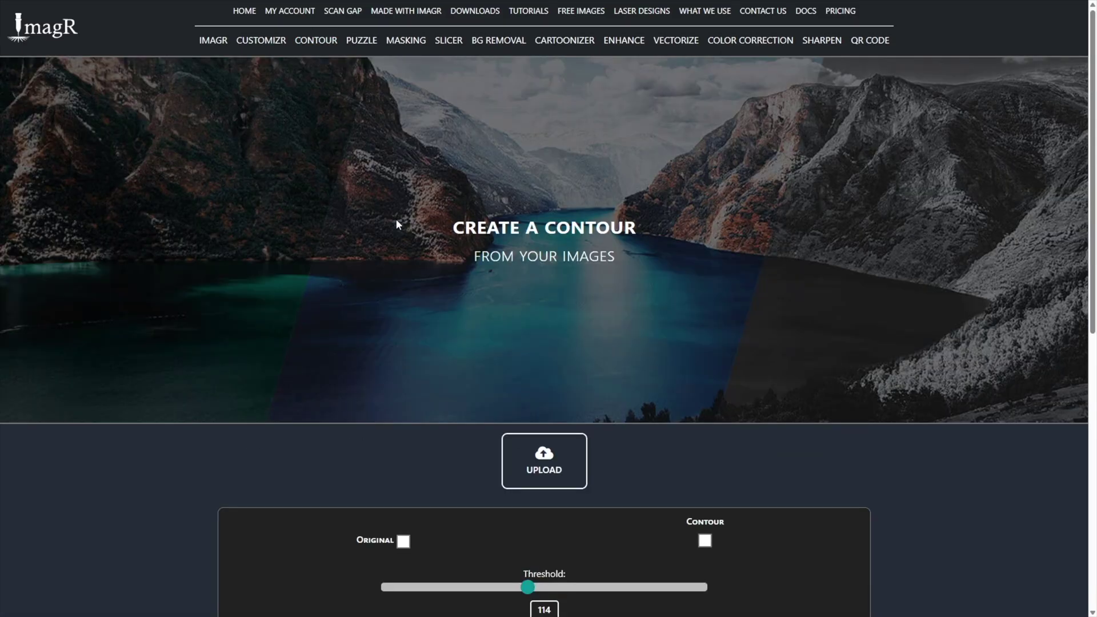
pyautogui.scroll(-3, 367, 368)
pyautogui.scroll(-5, 368, 366)
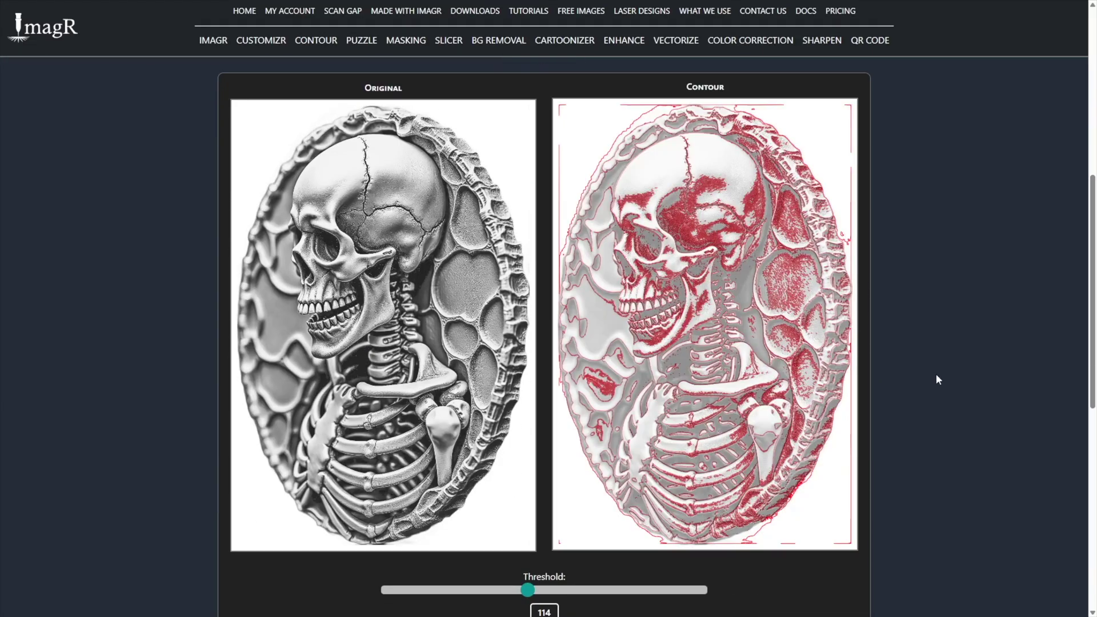
pyautogui.scroll(-3, 937, 378)
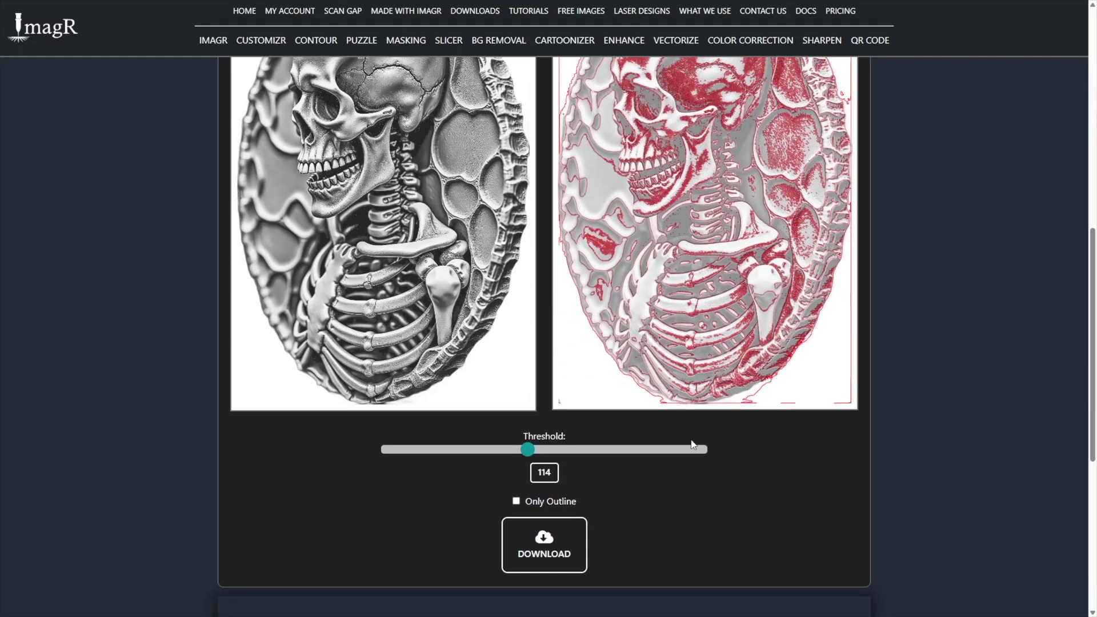
# Make an outline-only contour at offset 28 and download it
pyautogui.click(516, 502)
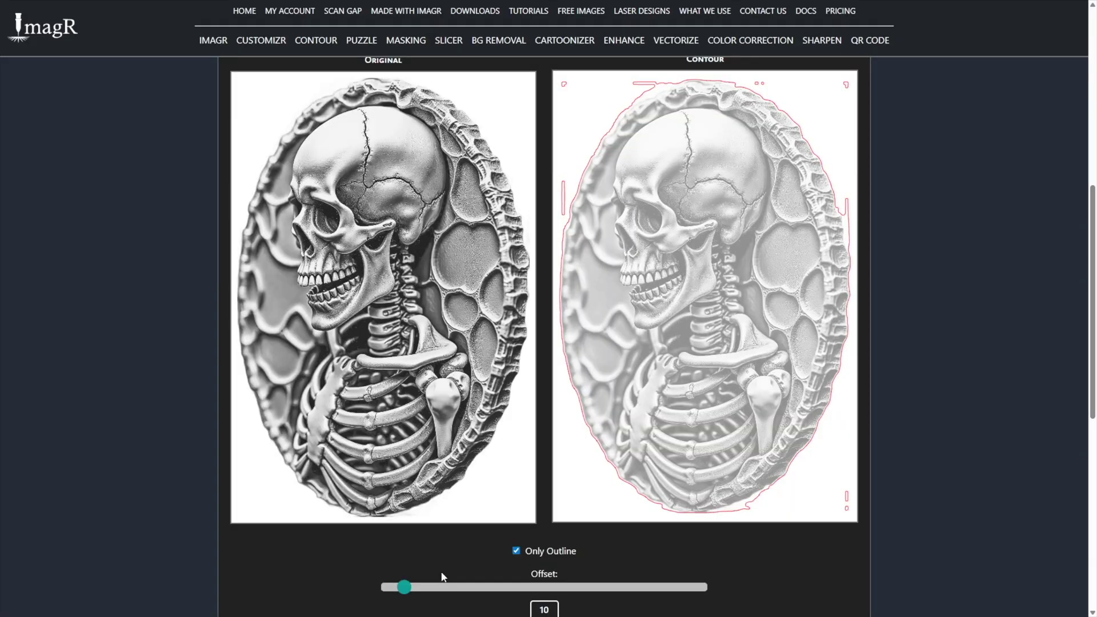
pyautogui.click(422, 588)
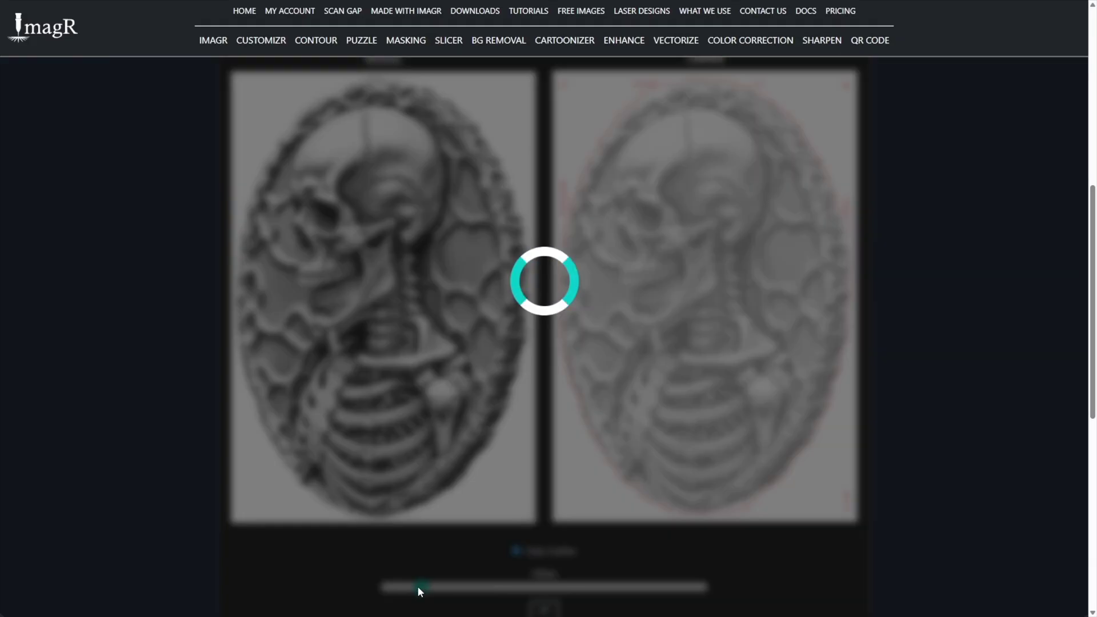
pyautogui.click(433, 587)
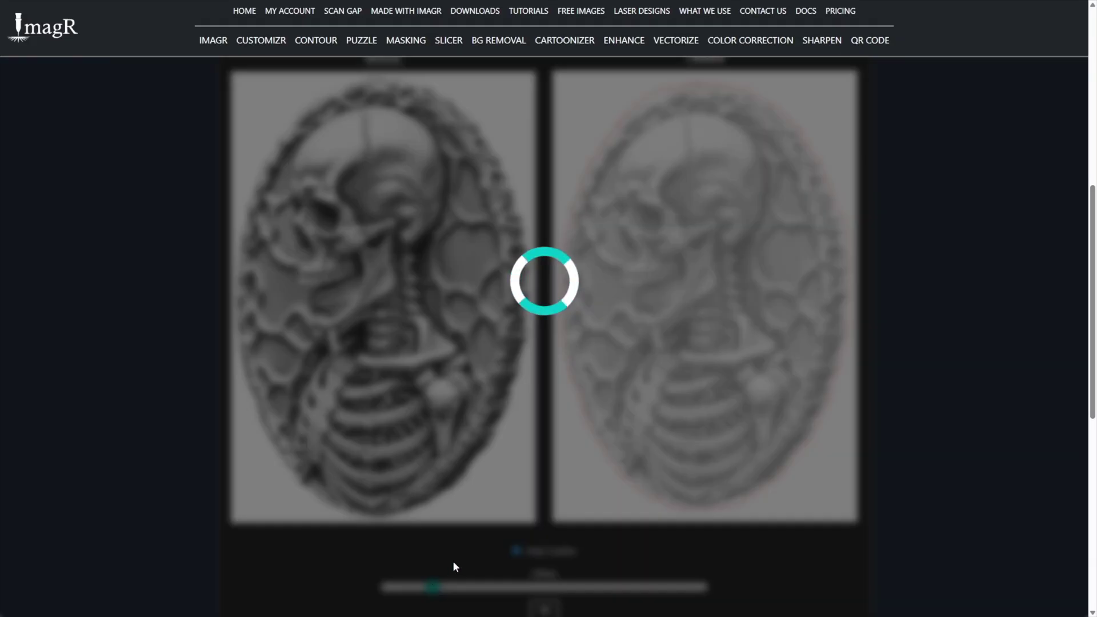
pyautogui.scroll(-2, 511, 531)
pyautogui.scroll(-2, 512, 534)
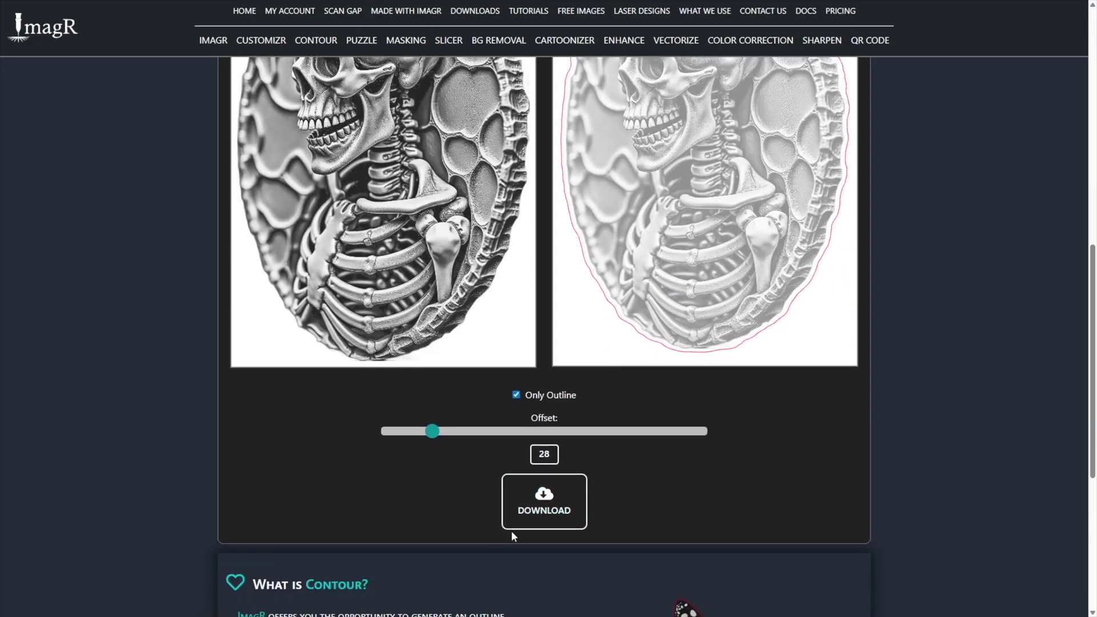
pyautogui.click(546, 501)
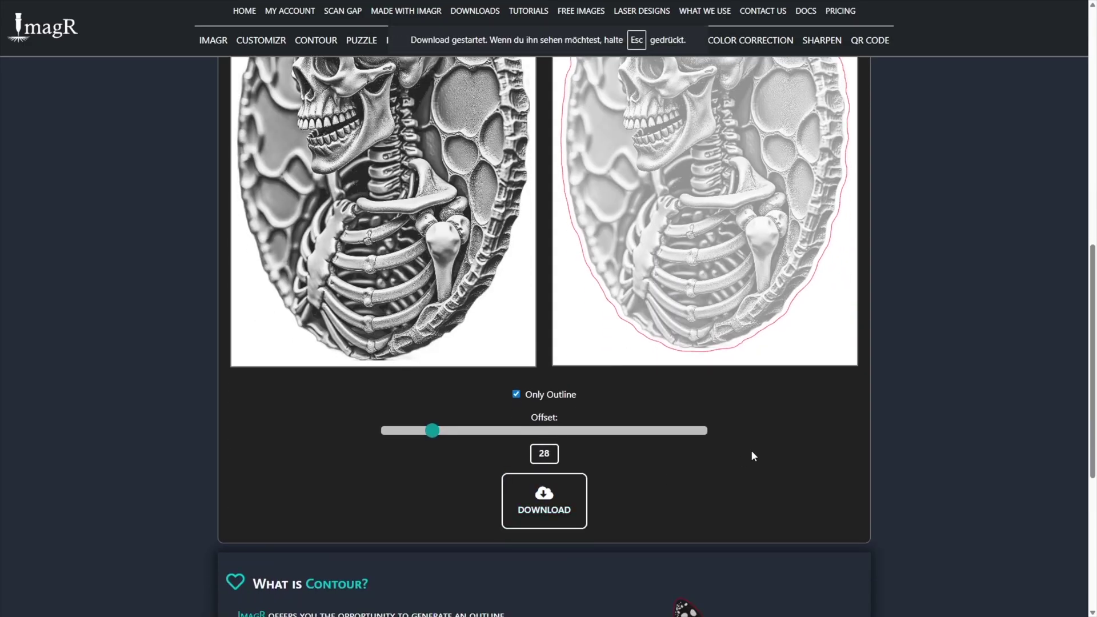
pyautogui.scroll(7, 753, 456)
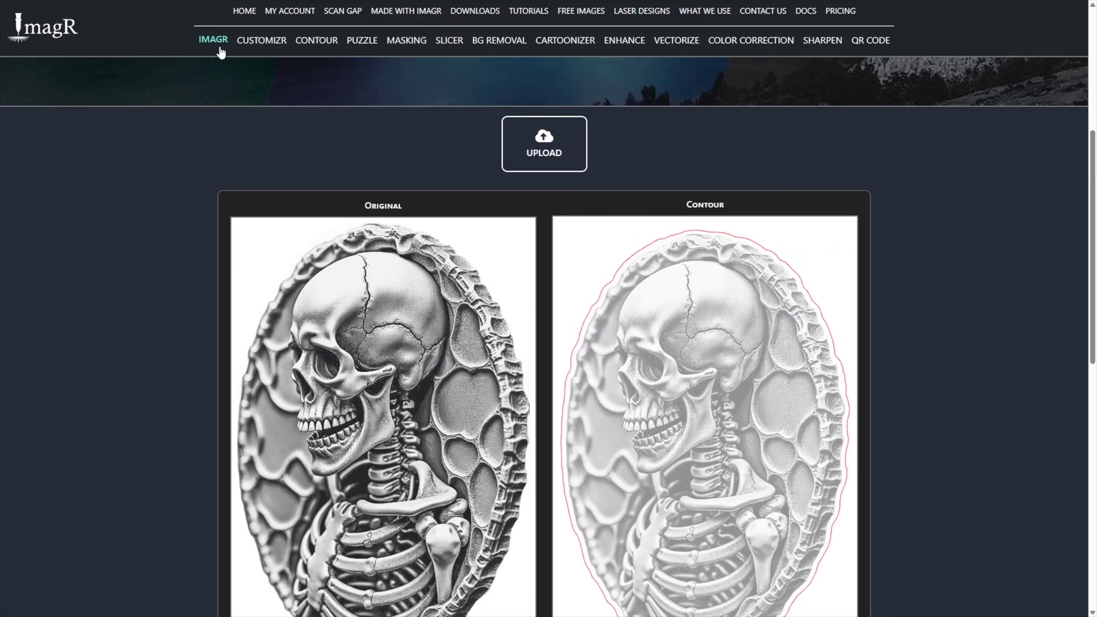
# Import the skull image into the ImagR editor as grayscale
pyautogui.click(217, 48)
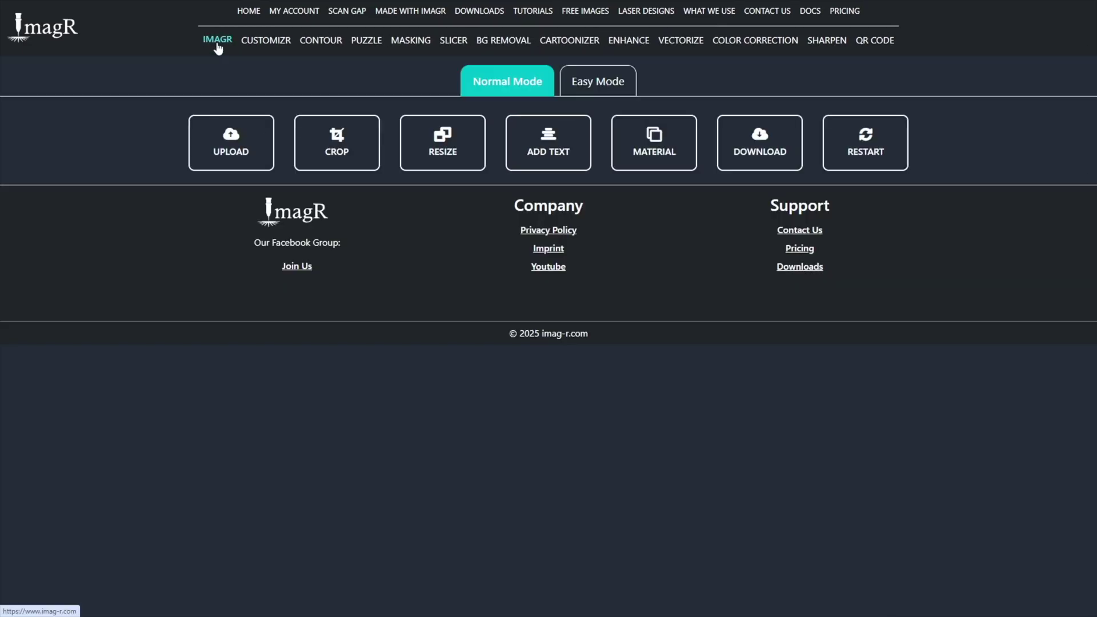
pyautogui.click(230, 152)
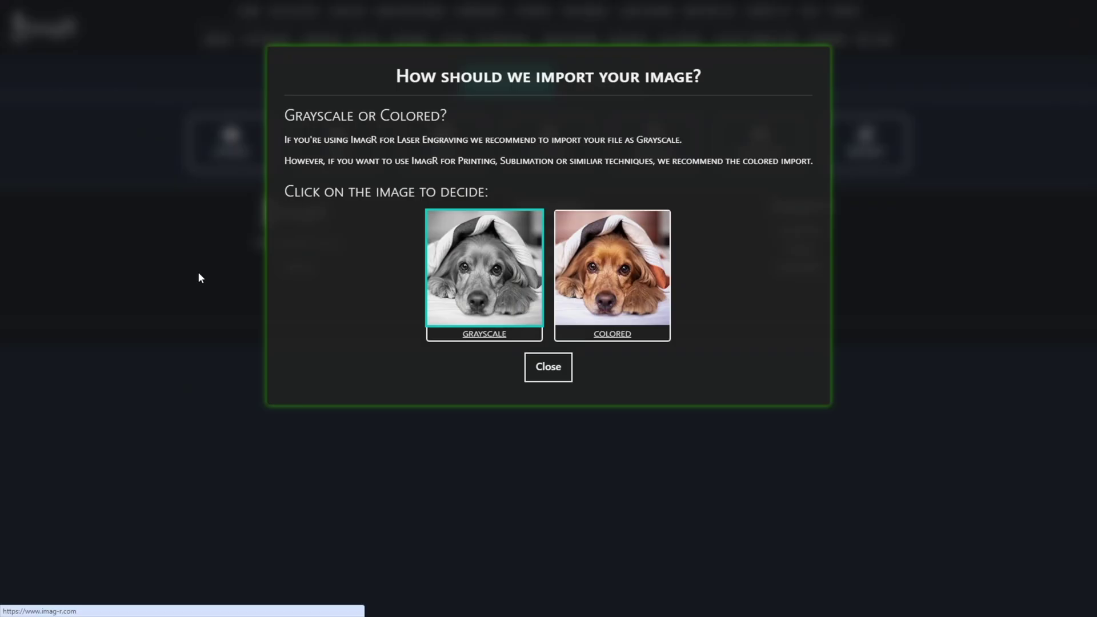
pyautogui.press('Return')
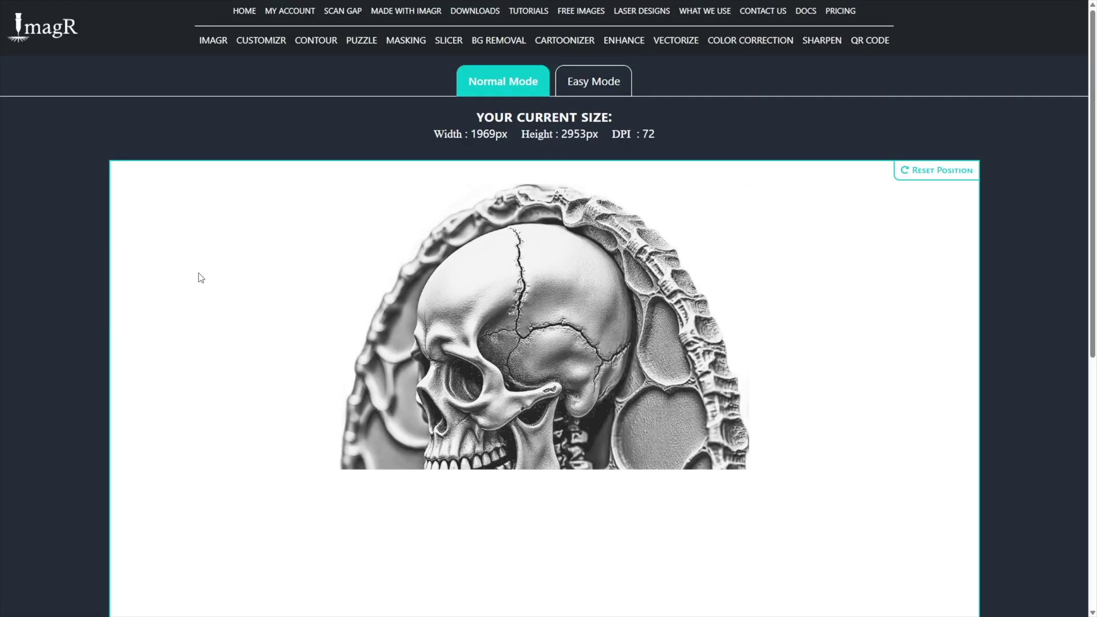
pyautogui.scroll(-4, 201, 277)
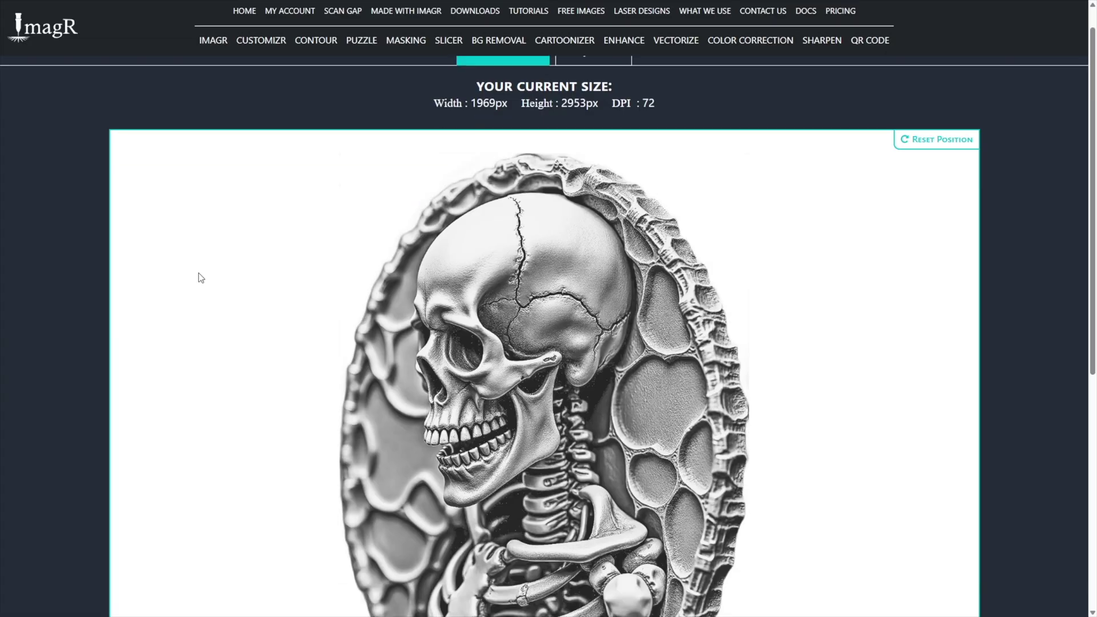
pyautogui.scroll(-3, 202, 277)
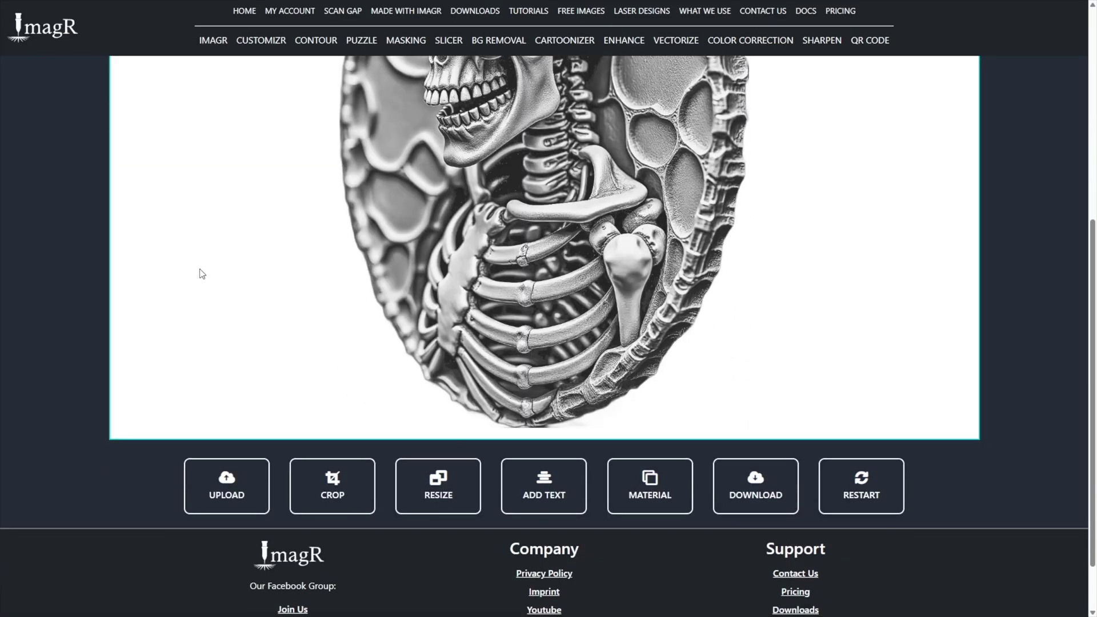
# Resize the image to 120 × 180 mm with DPI 319 entered
pyautogui.click(429, 490)
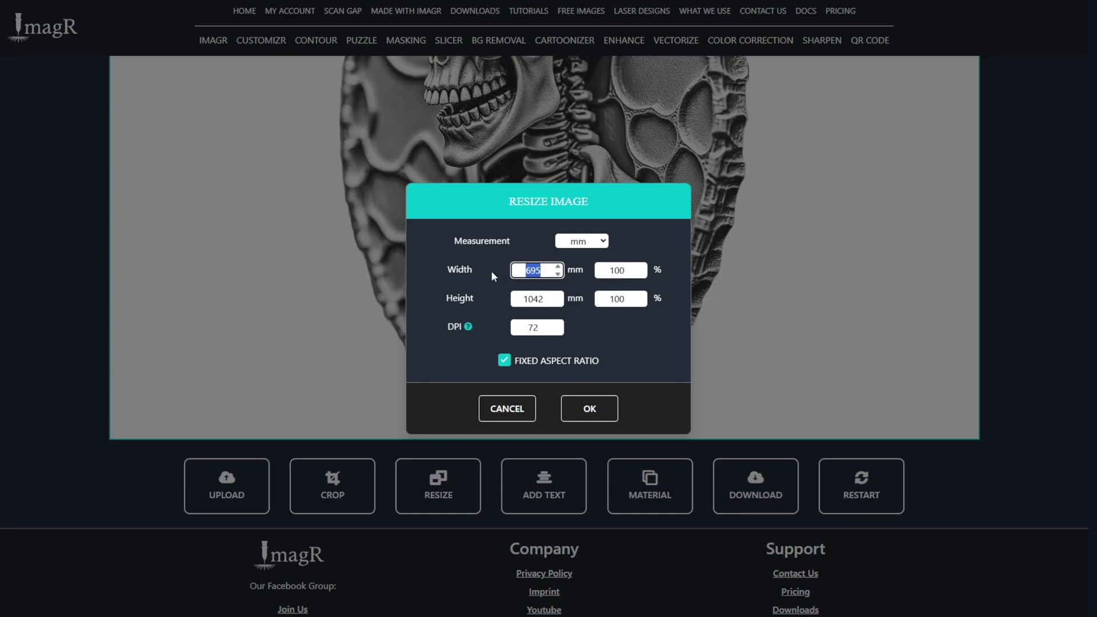
pyautogui.write('120')
pyautogui.press('Tab')
pyautogui.press('Tab')
pyautogui.write('180')
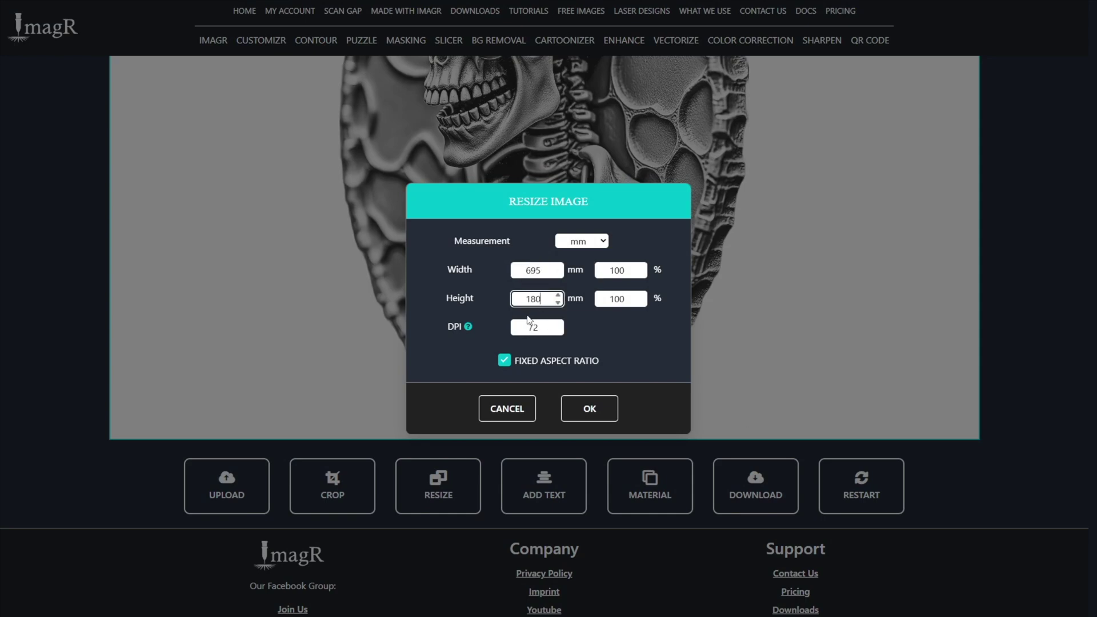
pyautogui.press('Tab')
pyautogui.press('Tab')
pyautogui.write('319')
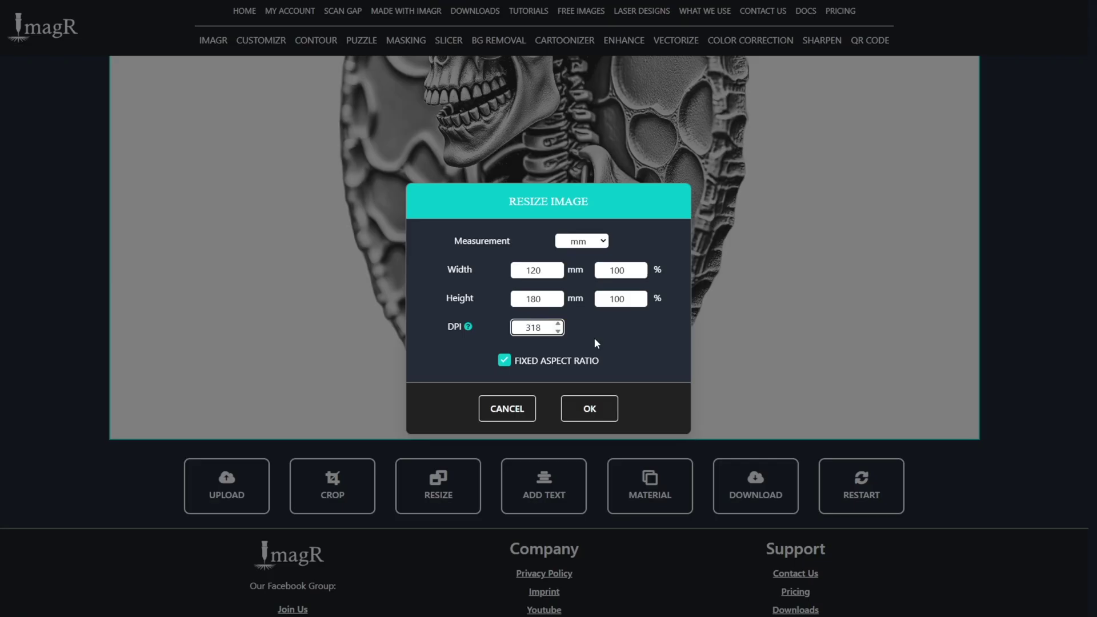
pyautogui.click(592, 409)
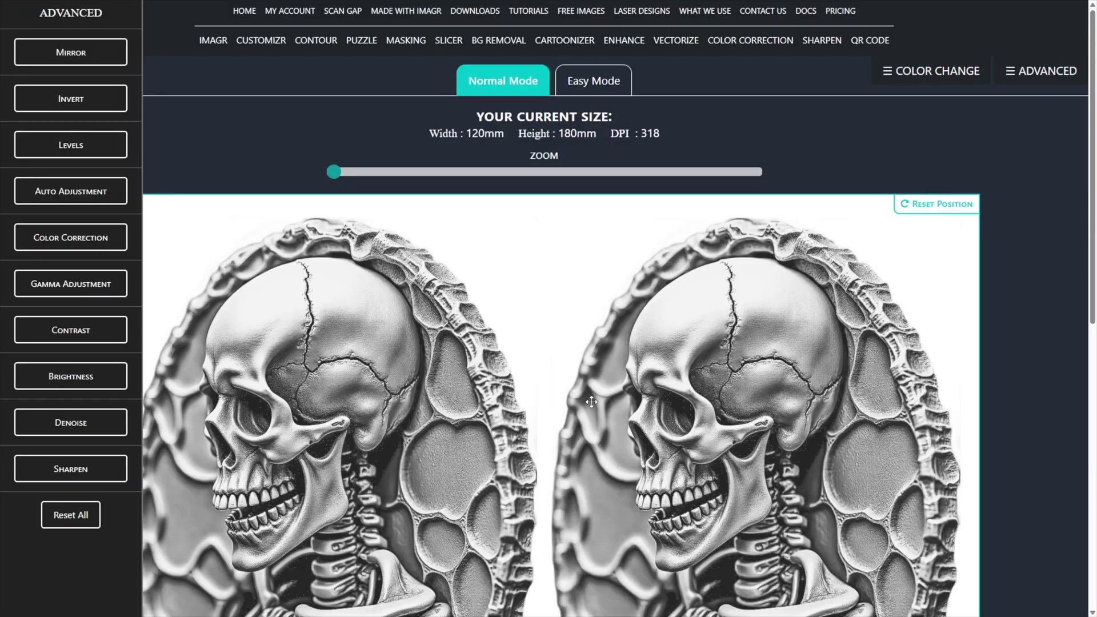
# Choose the Kasia Wood material preset under the Kasia algorithms
pyautogui.scroll(-7, 593, 404)
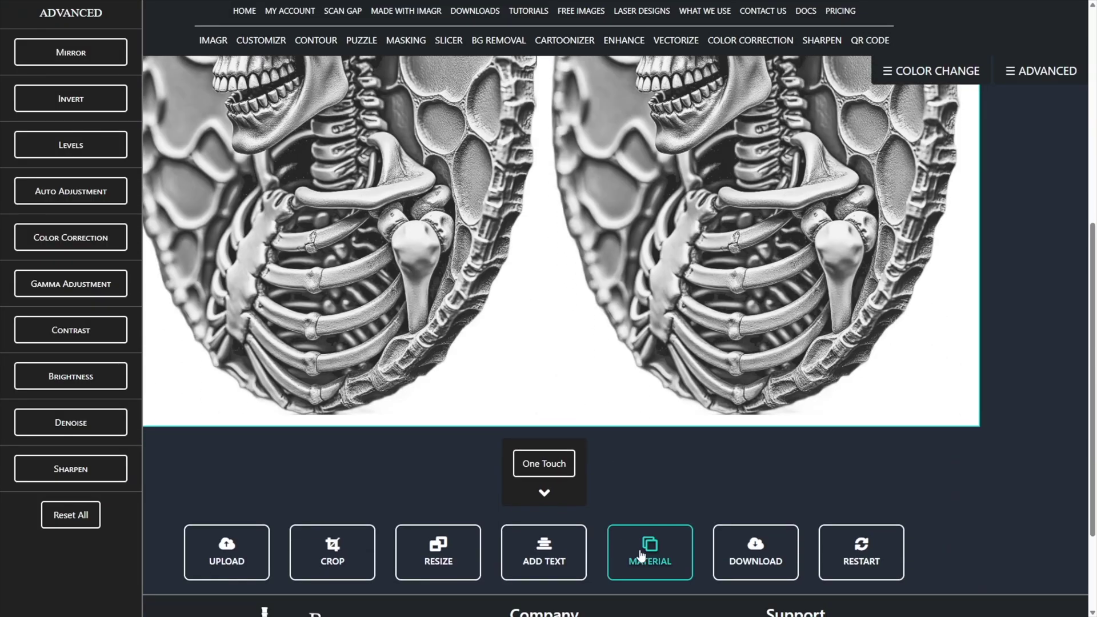
pyautogui.click(638, 549)
pyautogui.click(482, 262)
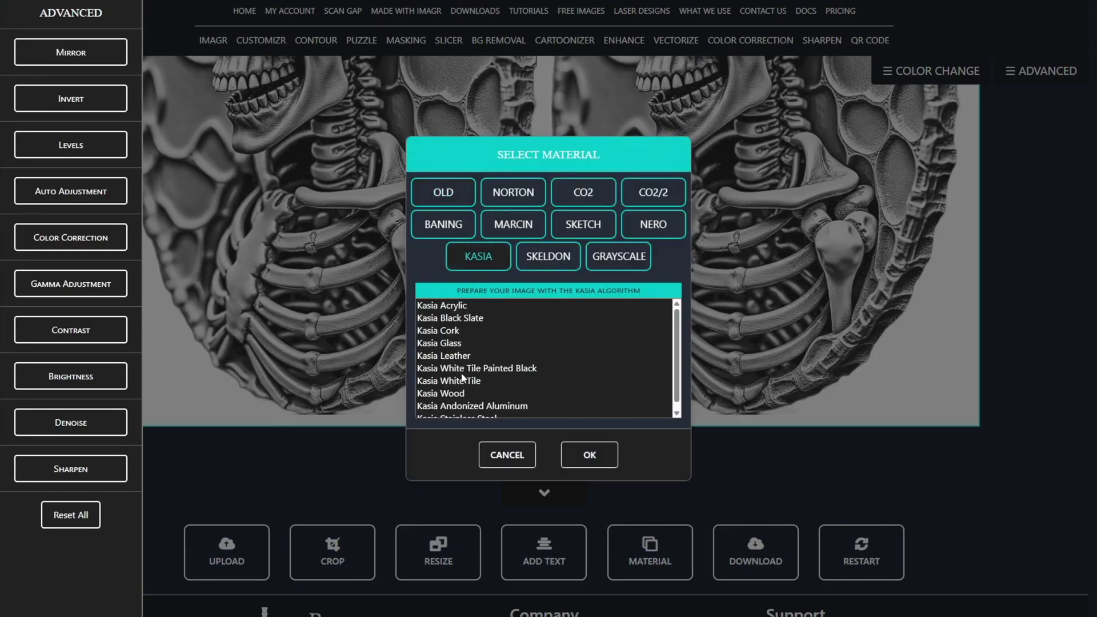
pyautogui.click(460, 393)
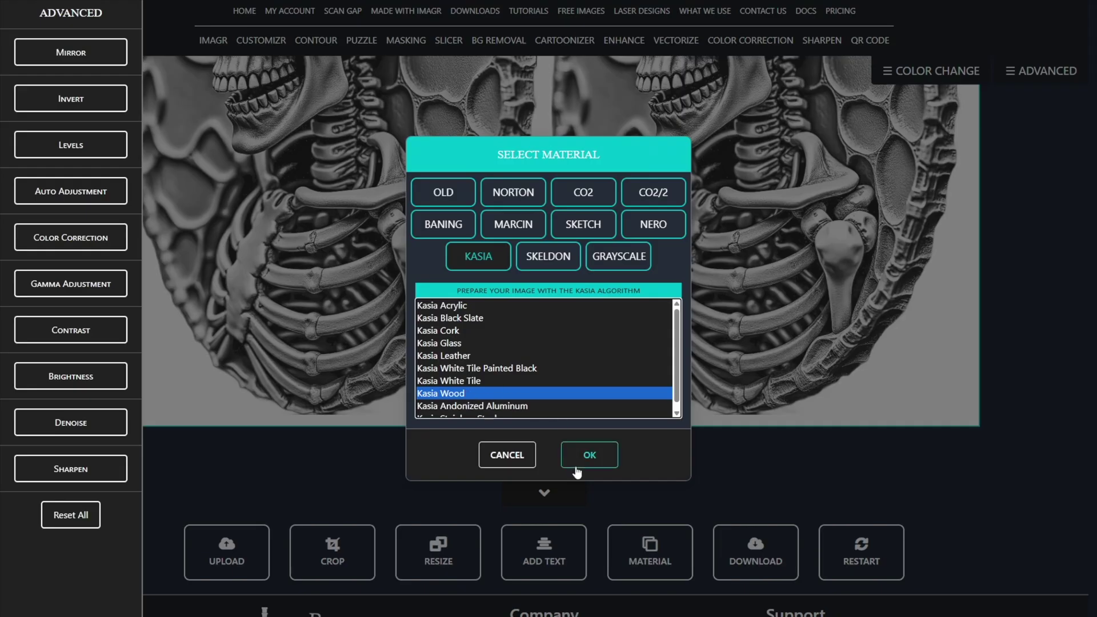
pyautogui.click(592, 457)
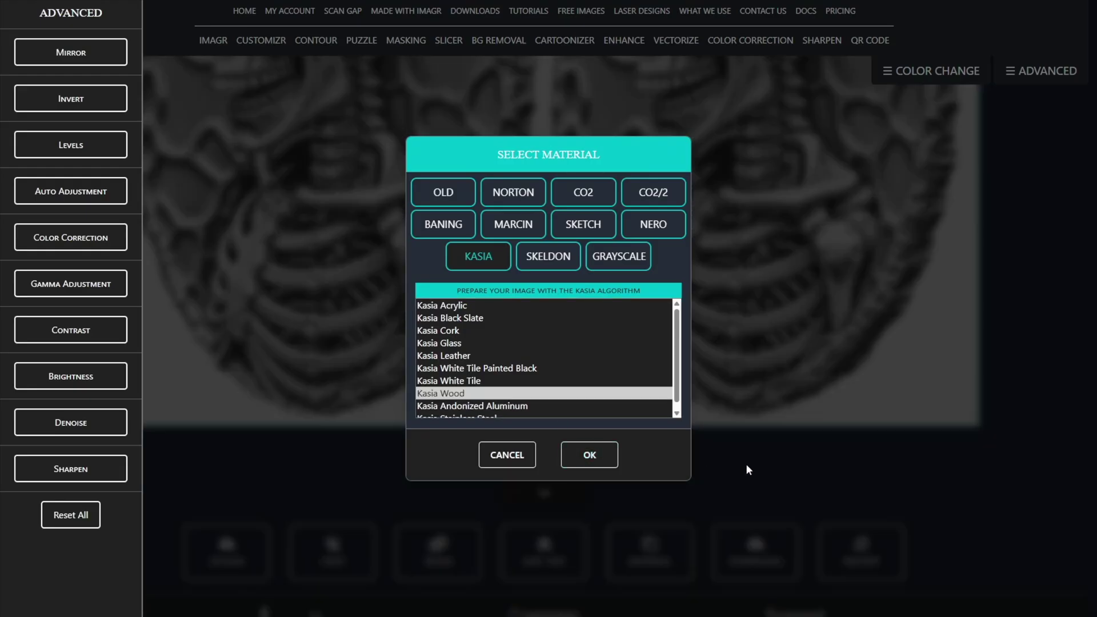
# Run One Touch with only Gamma Adjust and Color Change enabled
pyautogui.scroll(-3, 745, 464)
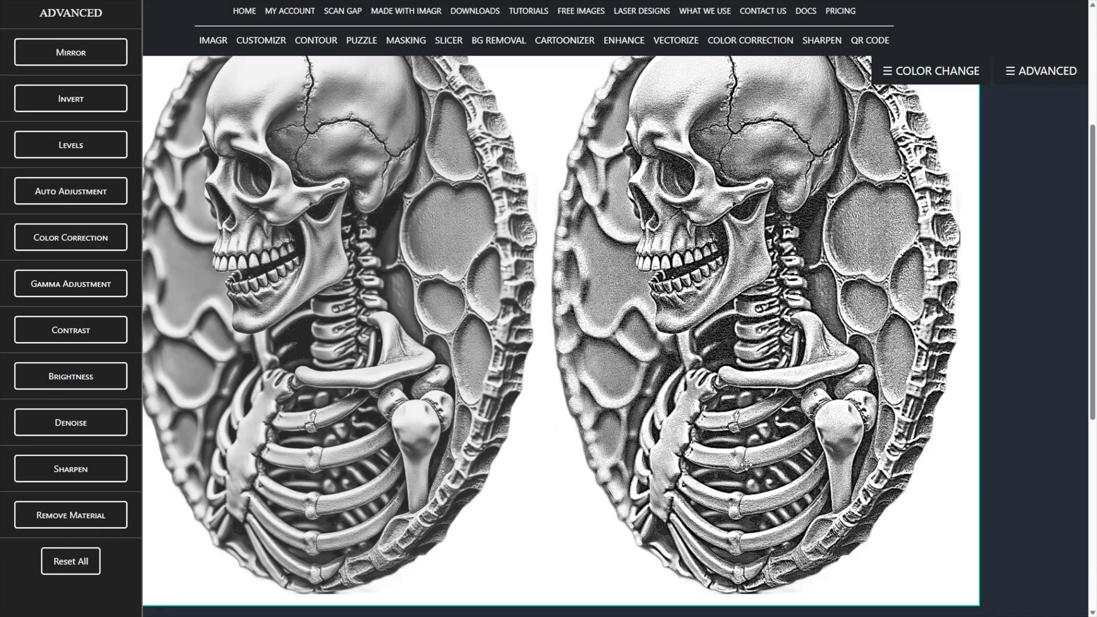
pyautogui.scroll(-3, 745, 464)
pyautogui.scroll(-1, 544, 401)
pyautogui.scroll(1, 548, 434)
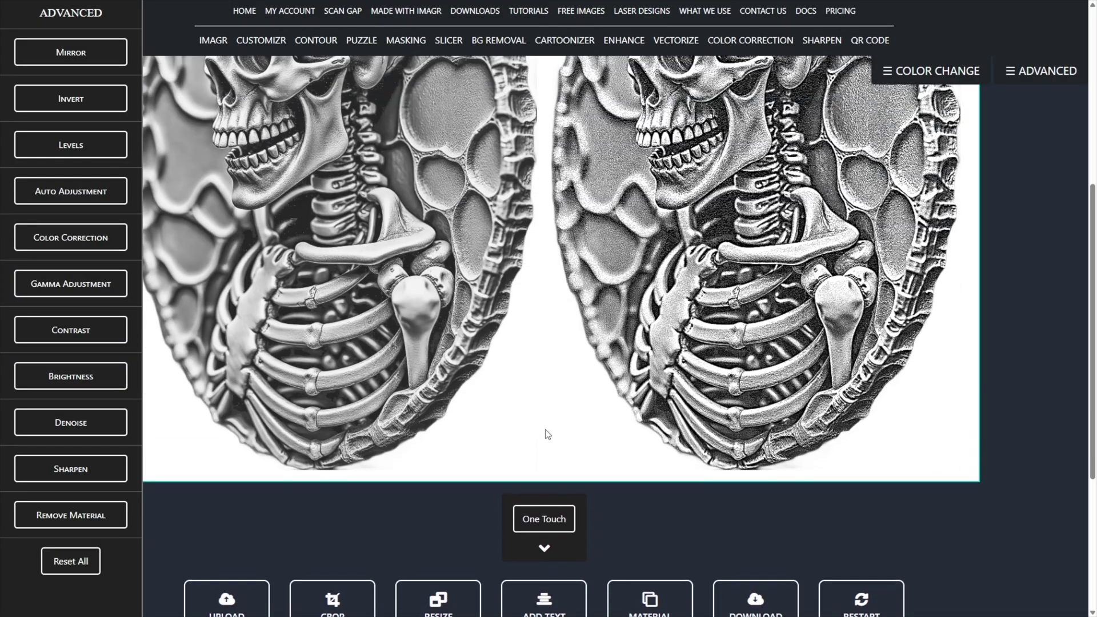
pyautogui.click(546, 548)
pyautogui.scroll(-3, 531, 515)
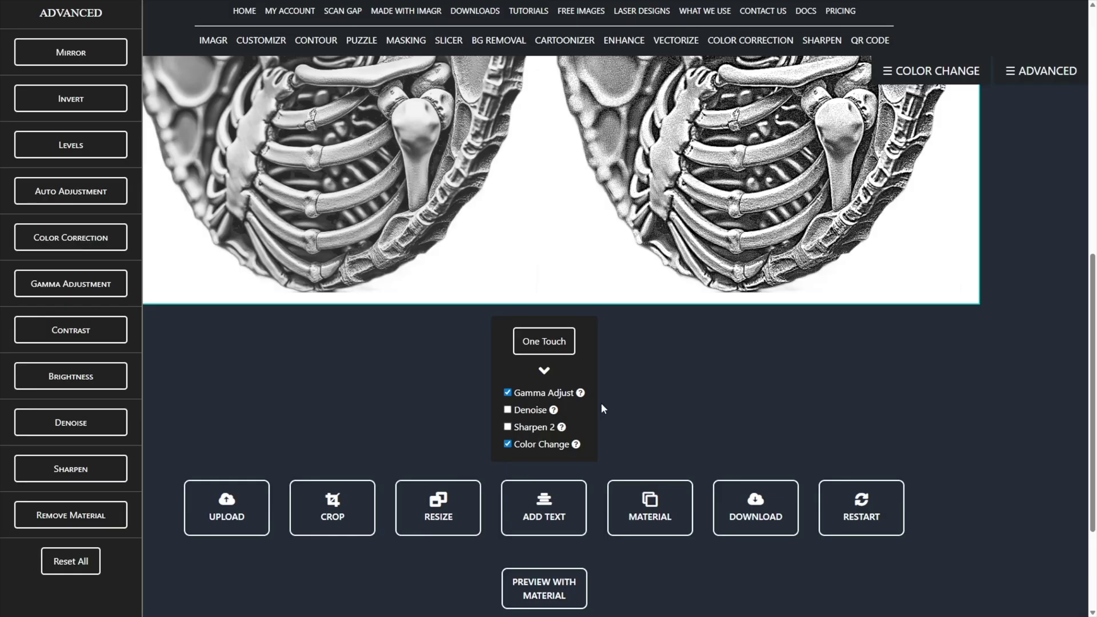
pyautogui.click(562, 343)
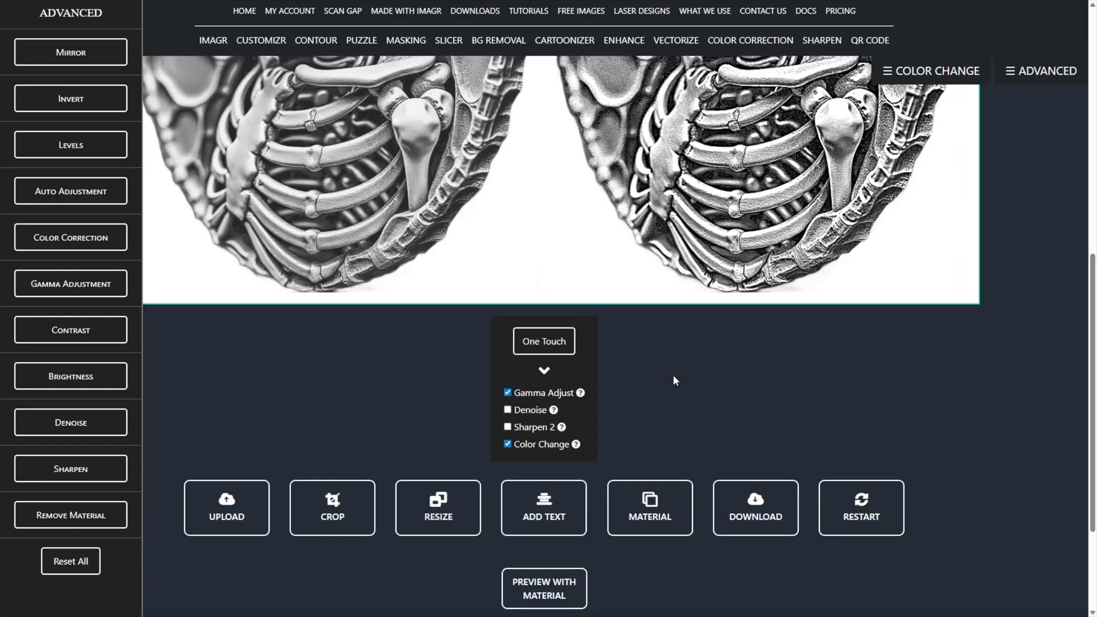
pyautogui.scroll(5, 701, 355)
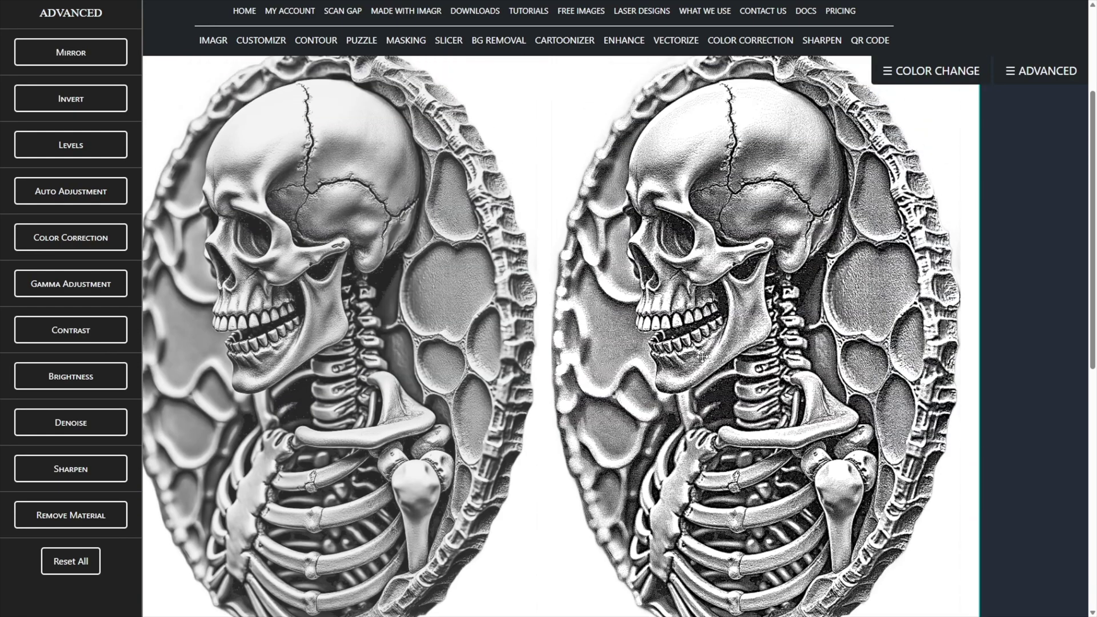
# Run Color Correction, then apply Levels with a black point of 18
pyautogui.click(81, 241)
pyautogui.click(41, 273)
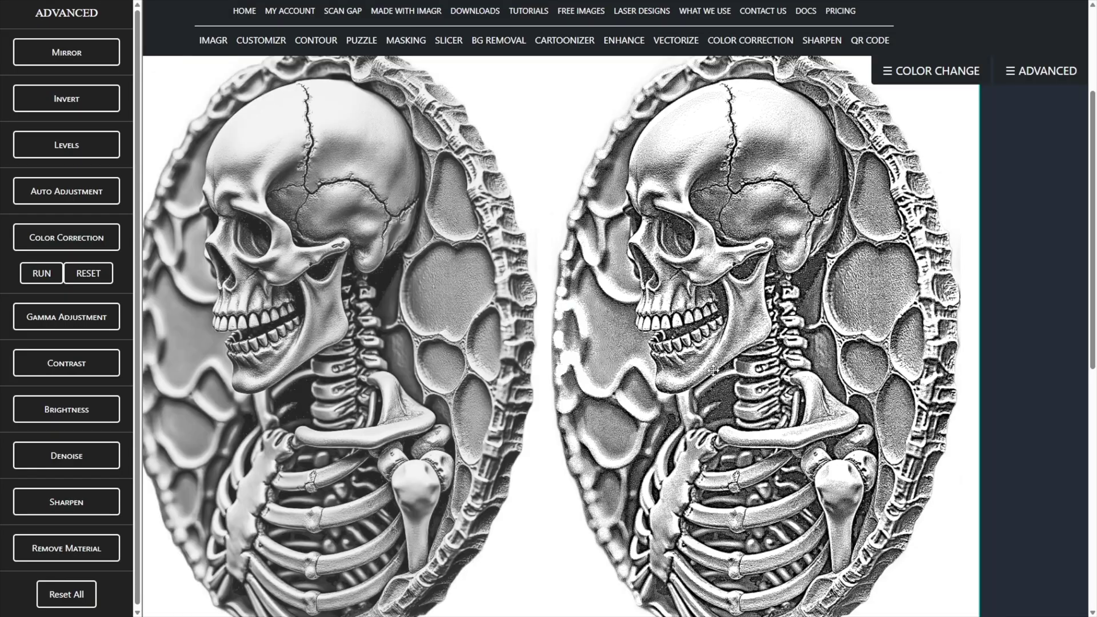
pyautogui.click(59, 145)
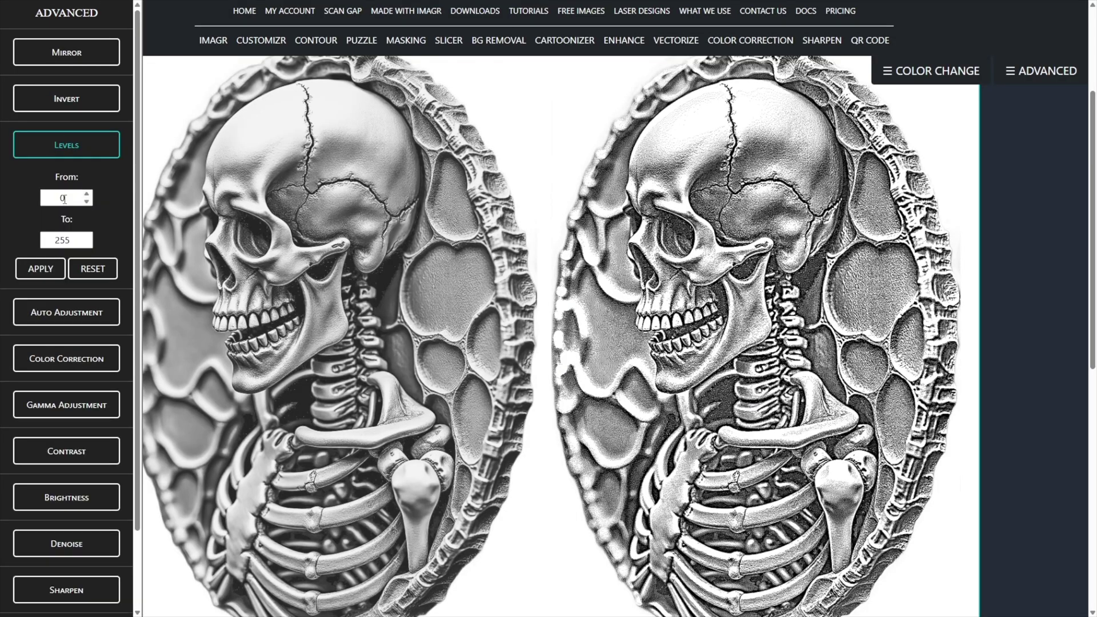
pyautogui.click(64, 199)
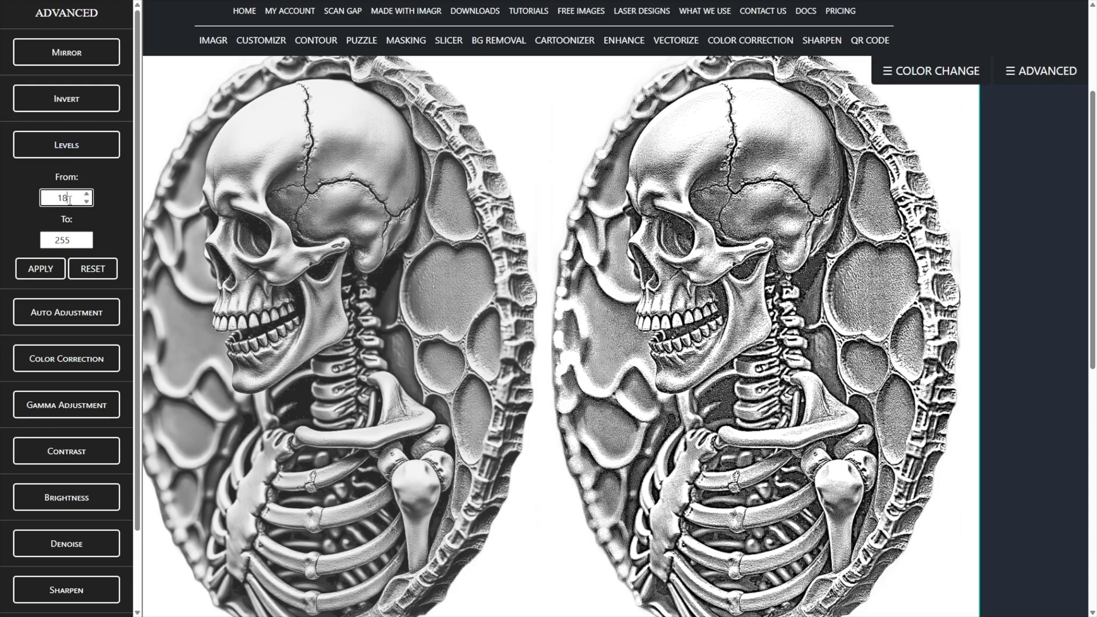
pyautogui.write('18')
pyautogui.click(41, 277)
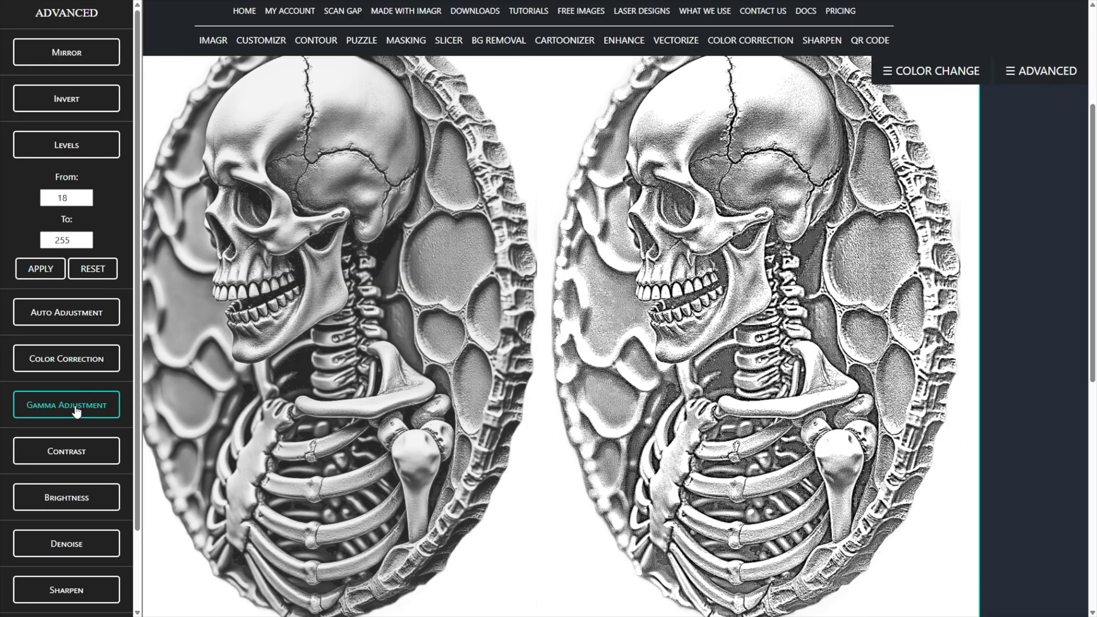
# Set the Gamma Adjustment slider to 1,7
pyautogui.click(78, 410)
pyautogui.click(62, 315)
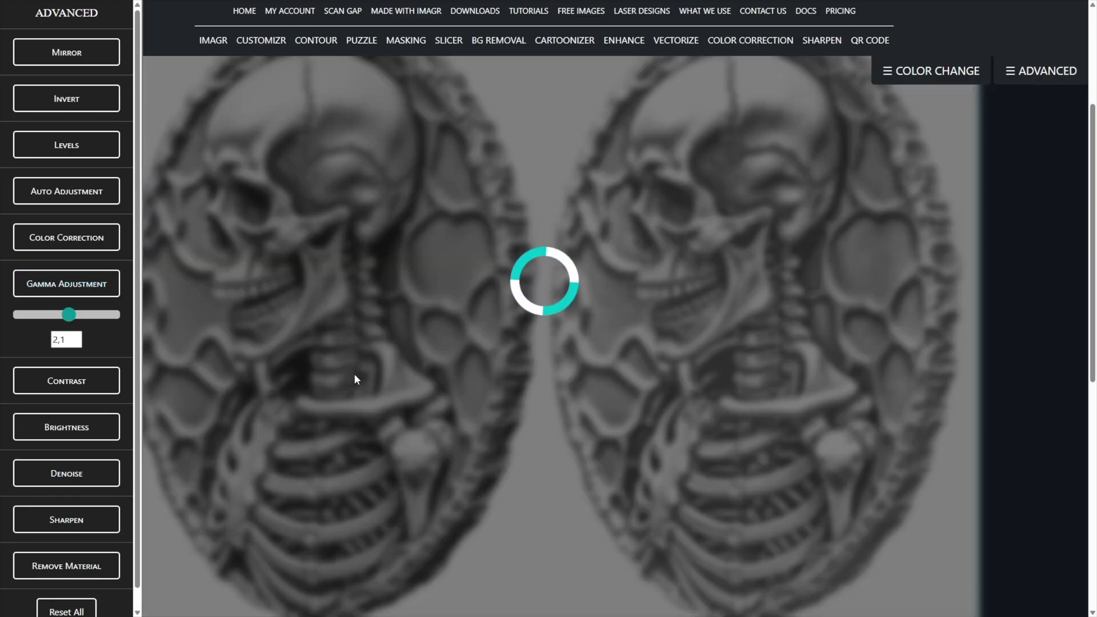
pyautogui.press('Left')
pyautogui.press('Left')
pyautogui.press('Left')
pyautogui.press('Left')
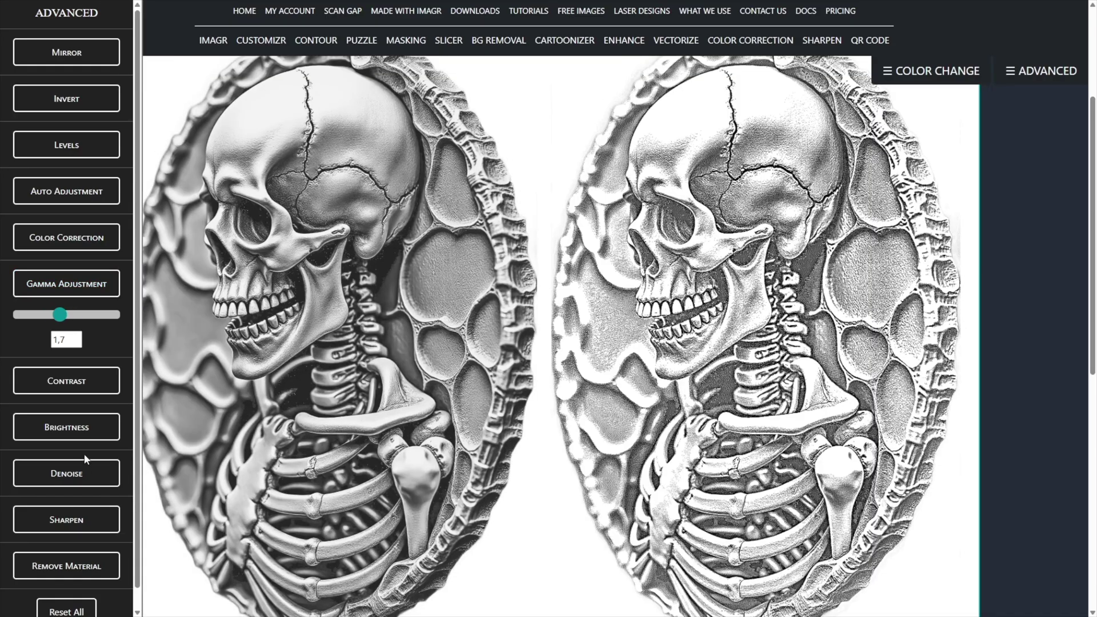
pyautogui.click(72, 434)
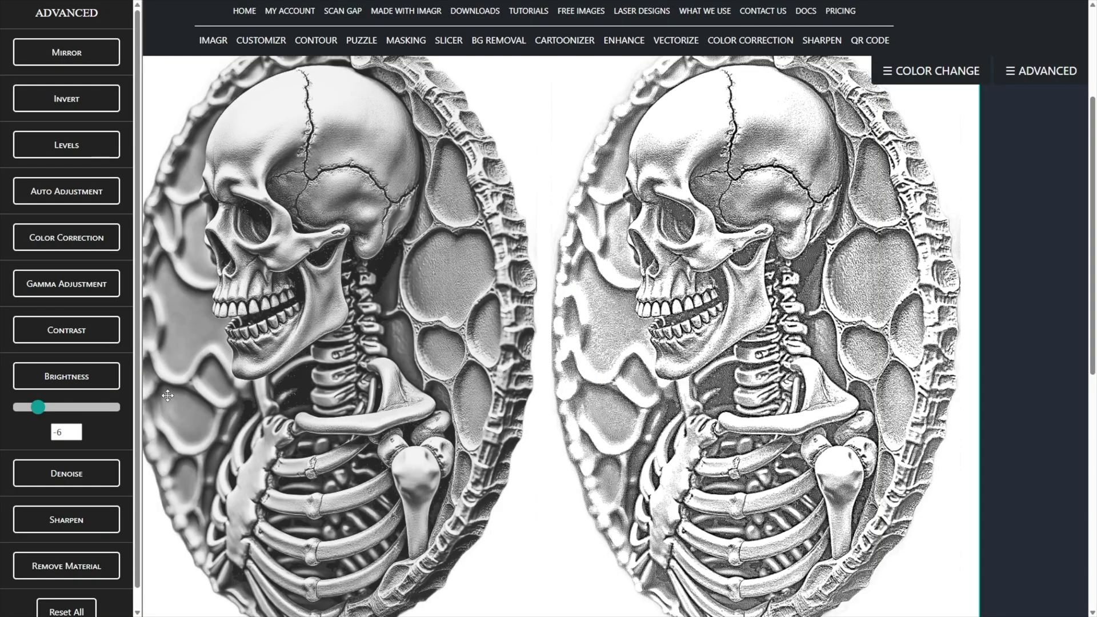
# Drag the Brightness slider down to -13
pyautogui.moveTo(37, 409); pyautogui.dragTo(36, 409)
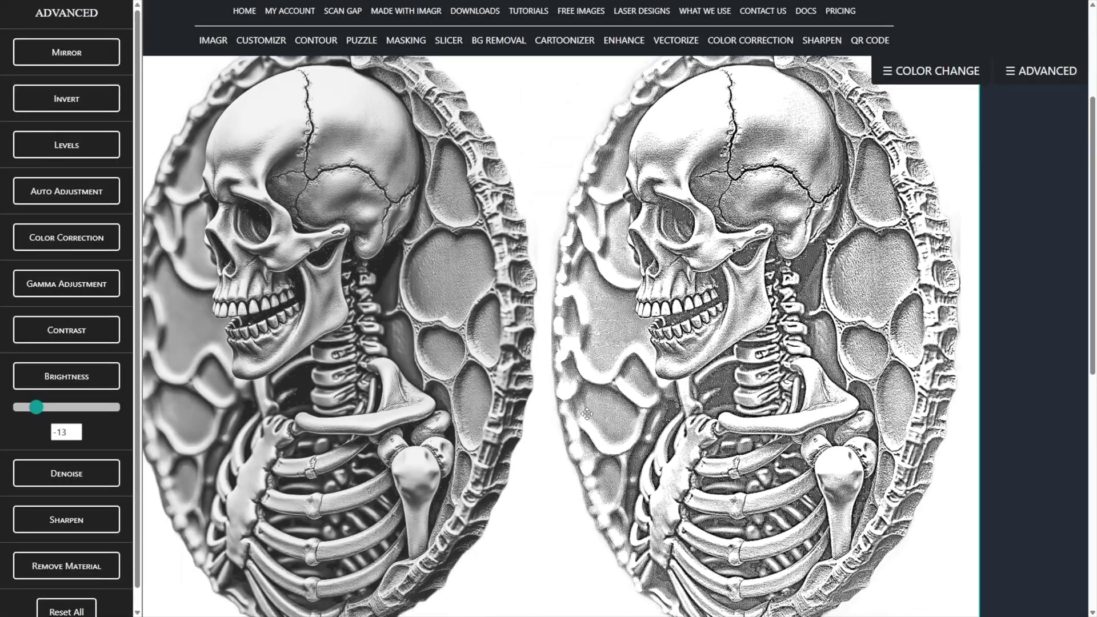
pyautogui.scroll(2, 586, 414)
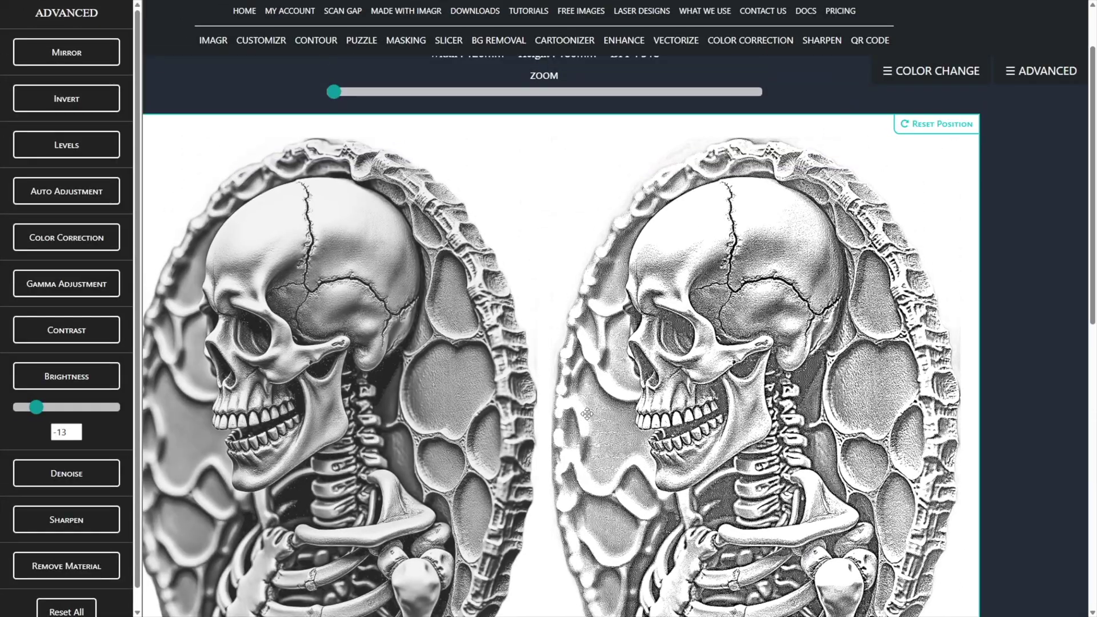
# Set Levels to From 18, To 190 and apply it
pyautogui.click(57, 150)
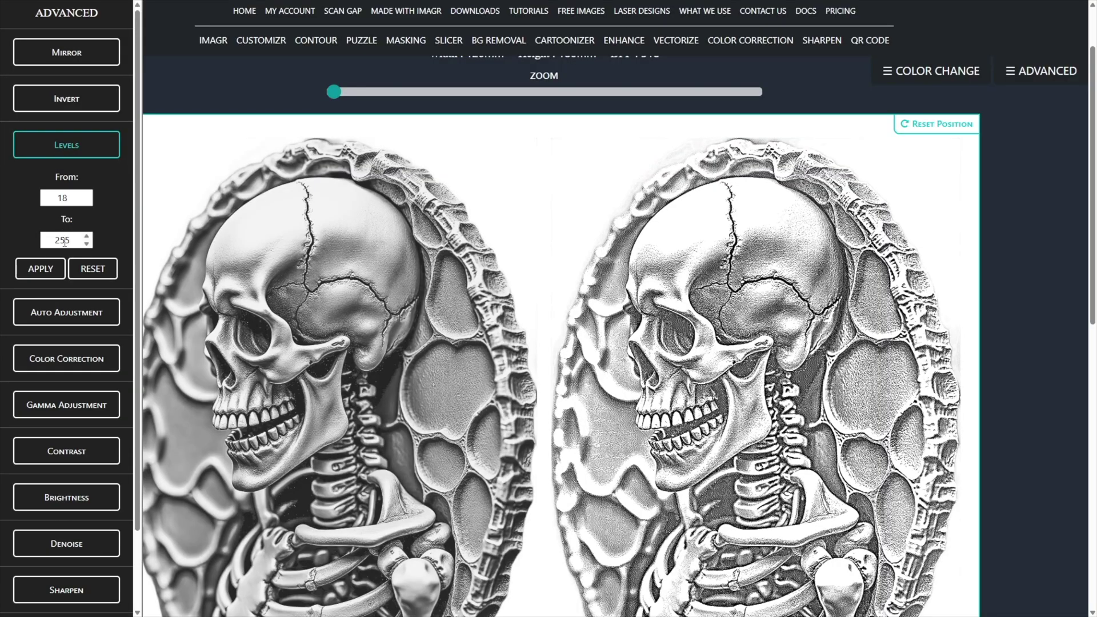
pyautogui.doubleClick(65, 241)
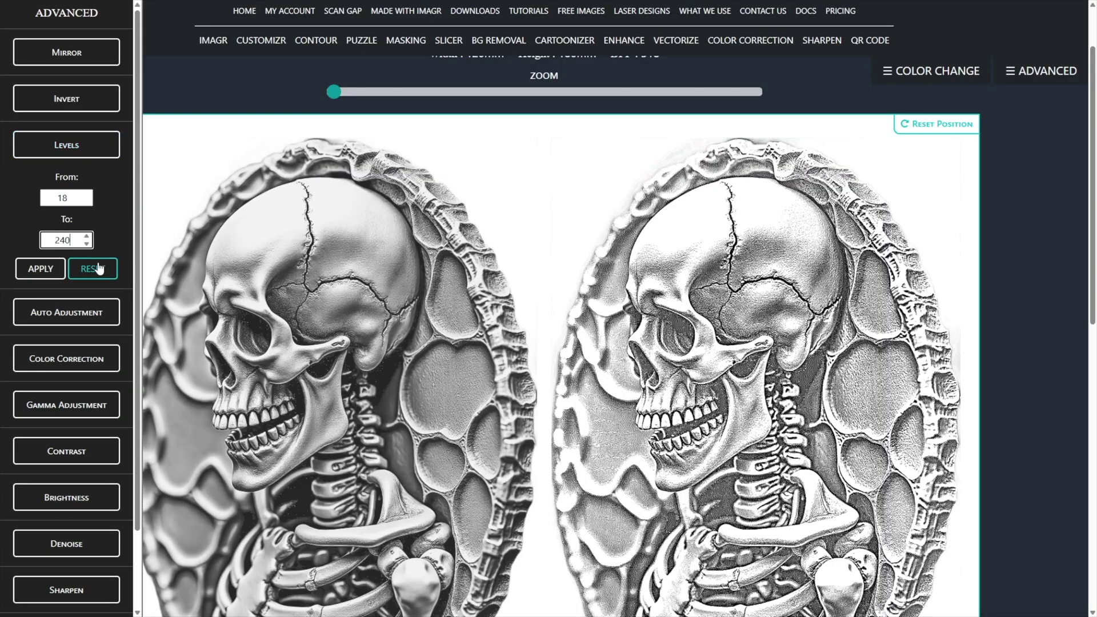
pyautogui.click(41, 269)
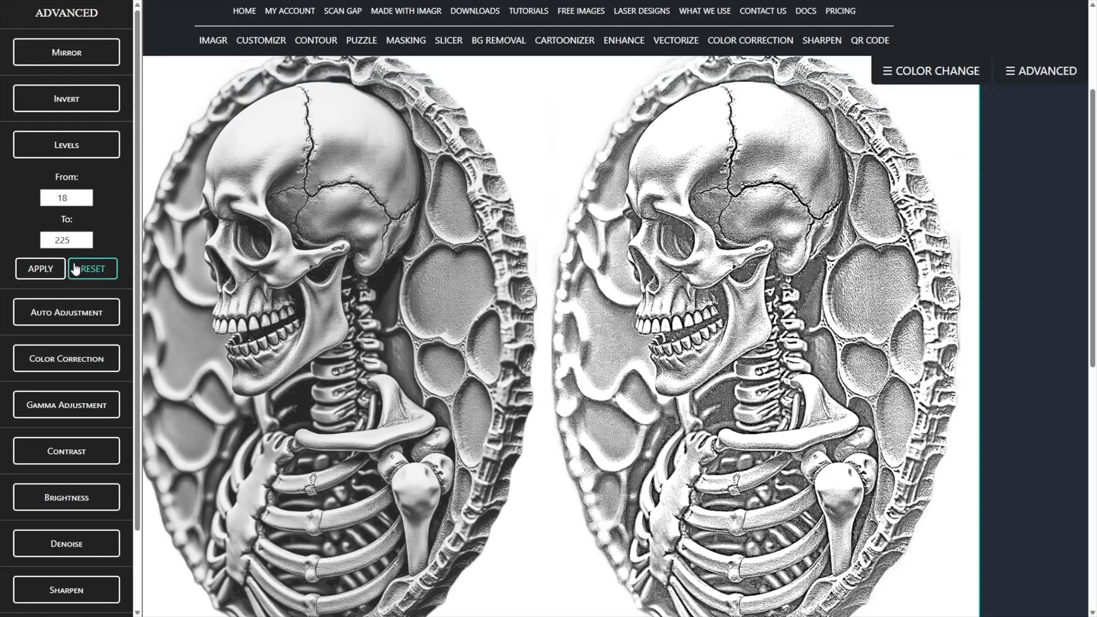
pyautogui.click(73, 241)
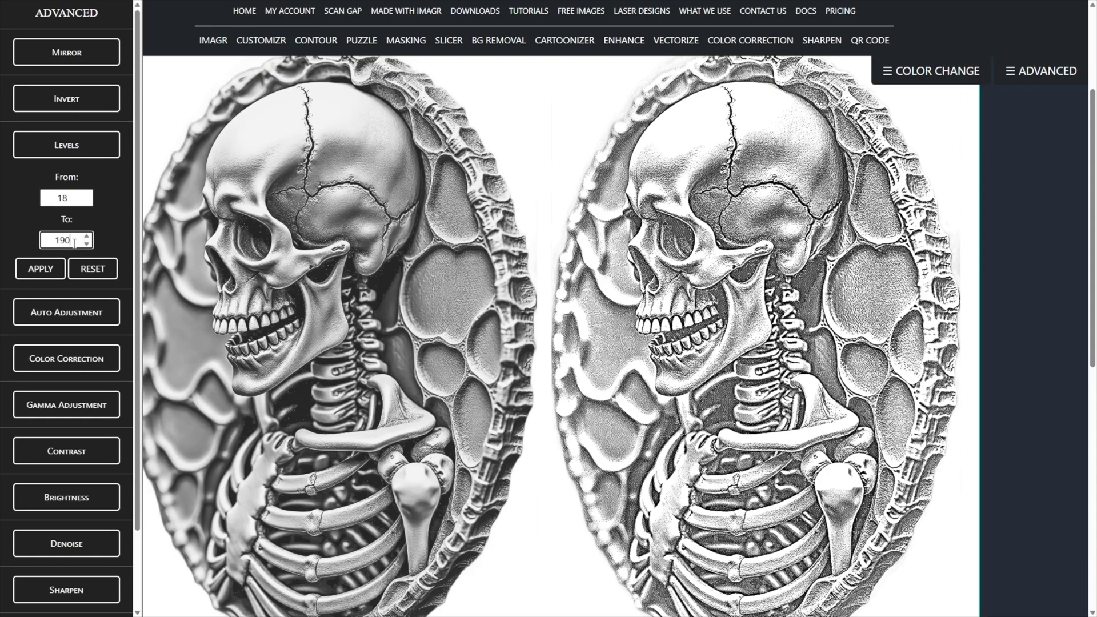
pyautogui.click(44, 272)
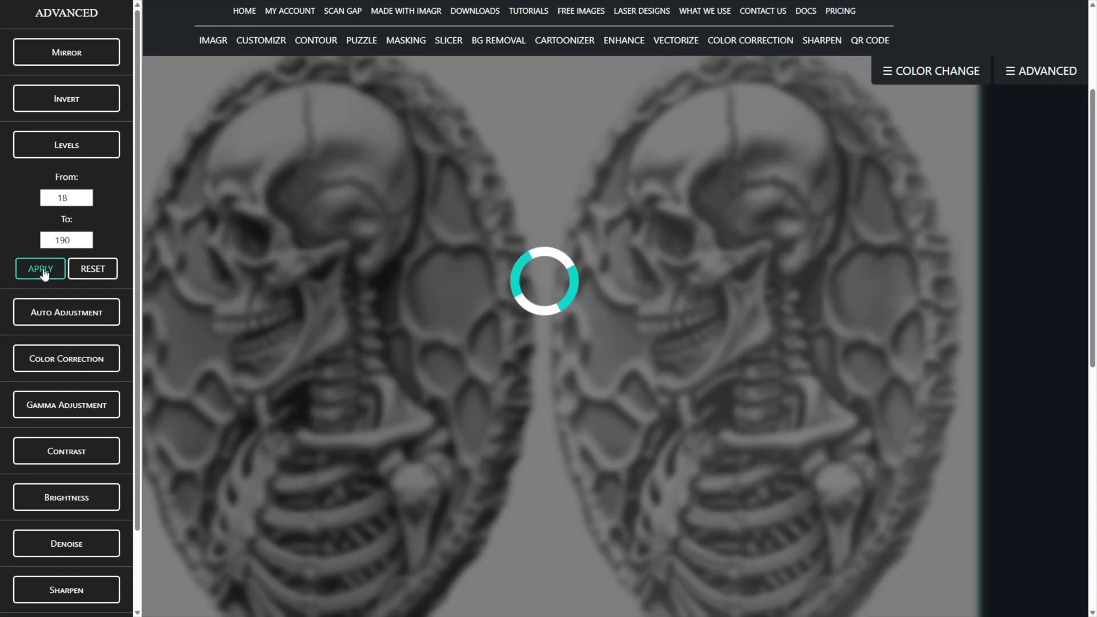
pyautogui.scroll(-10, 680, 307)
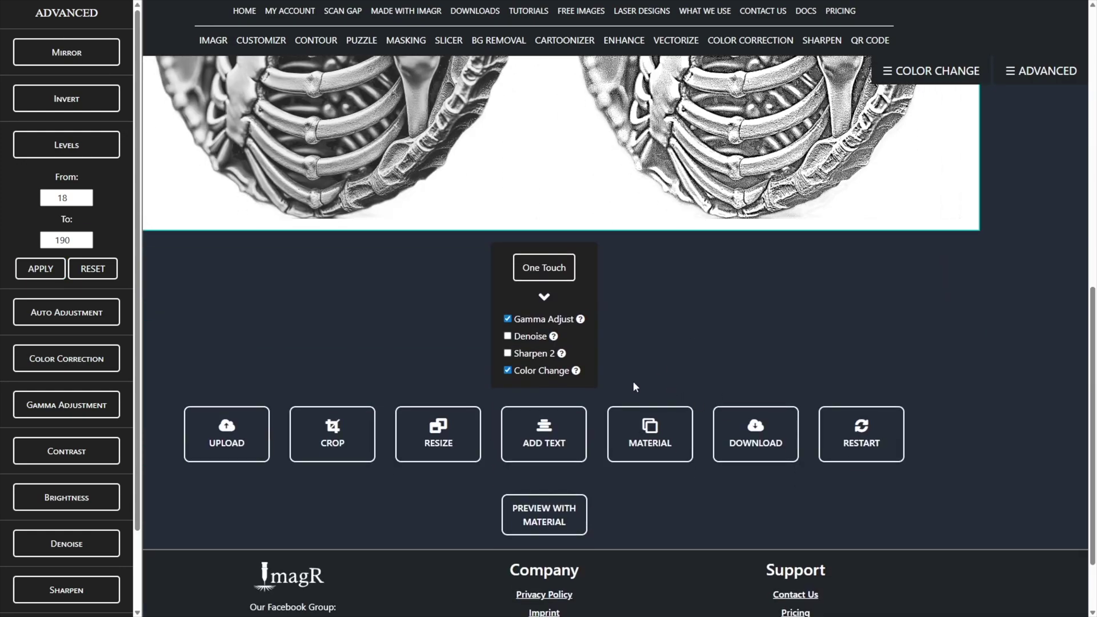
# Preview the adjusted skeleton image engraved on Birch, then close the preview
pyautogui.click(559, 508)
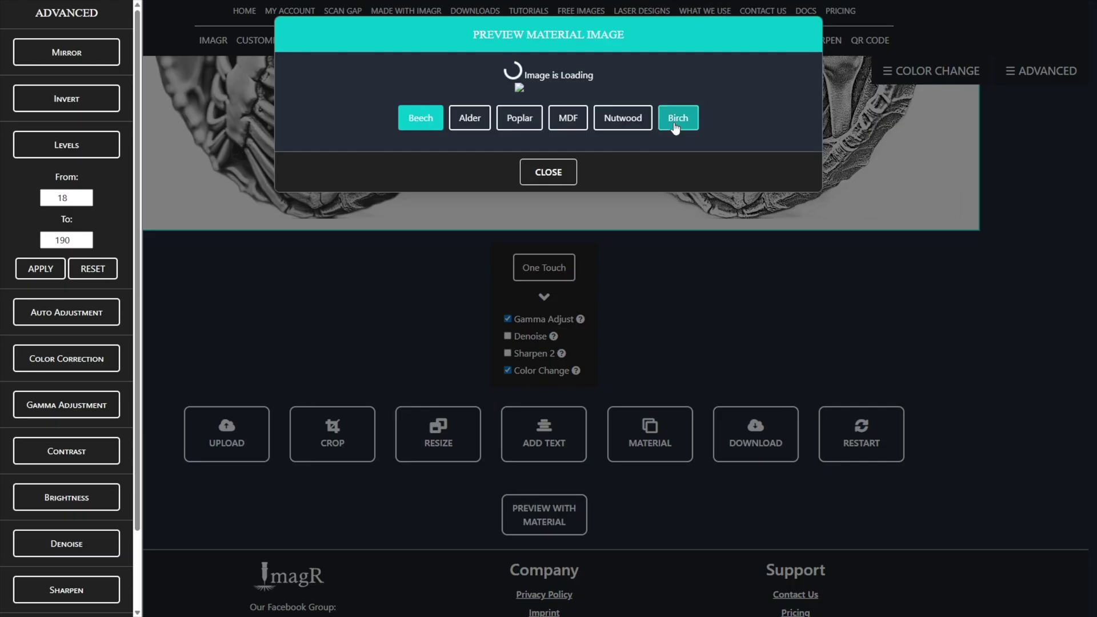
pyautogui.click(675, 125)
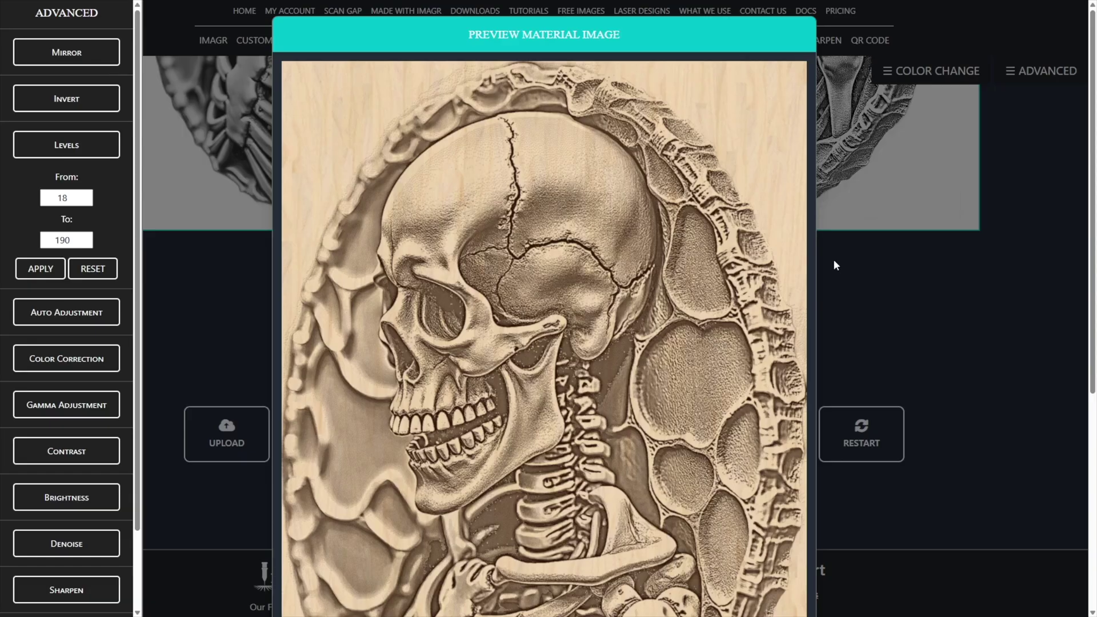
pyautogui.scroll(-4, 646, 147)
pyautogui.scroll(-1, 644, 148)
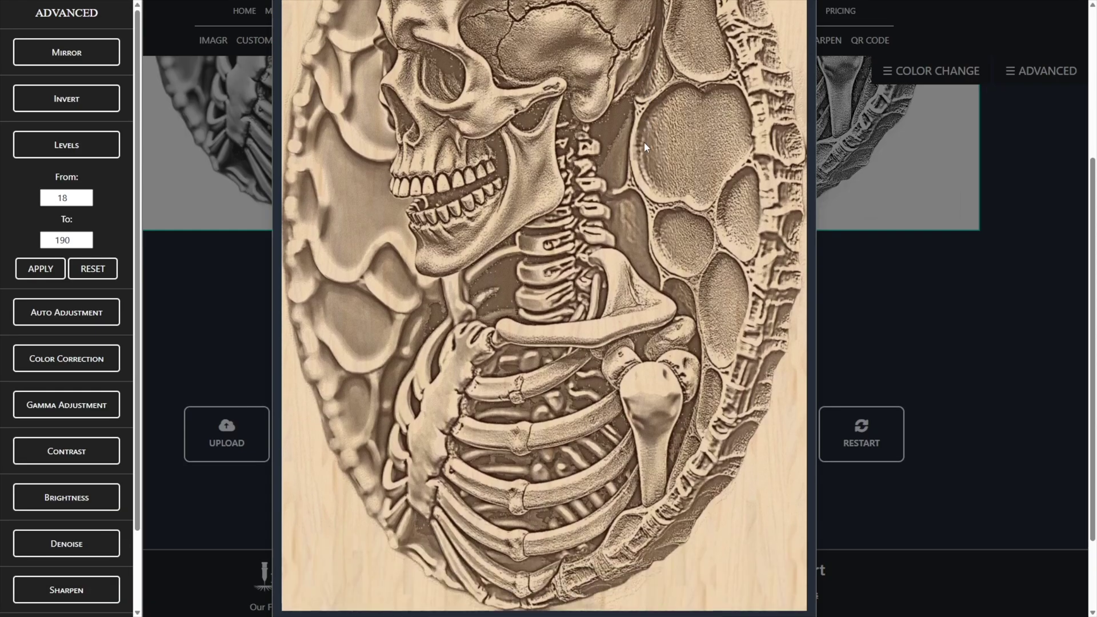
pyautogui.scroll(5, 664, 144)
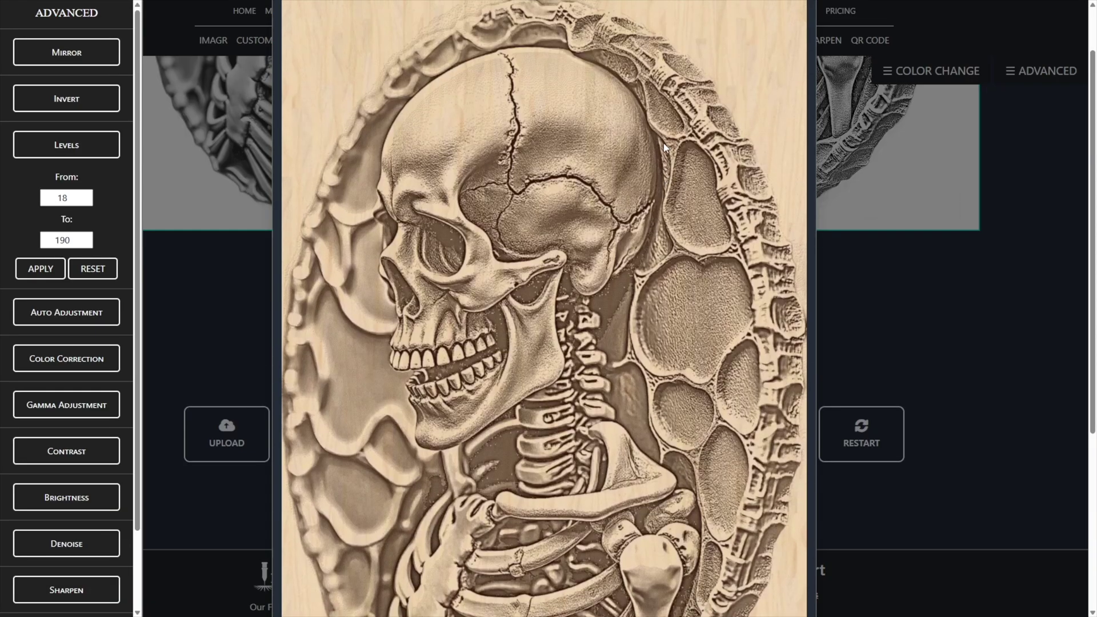
pyautogui.scroll(1, 807, 265)
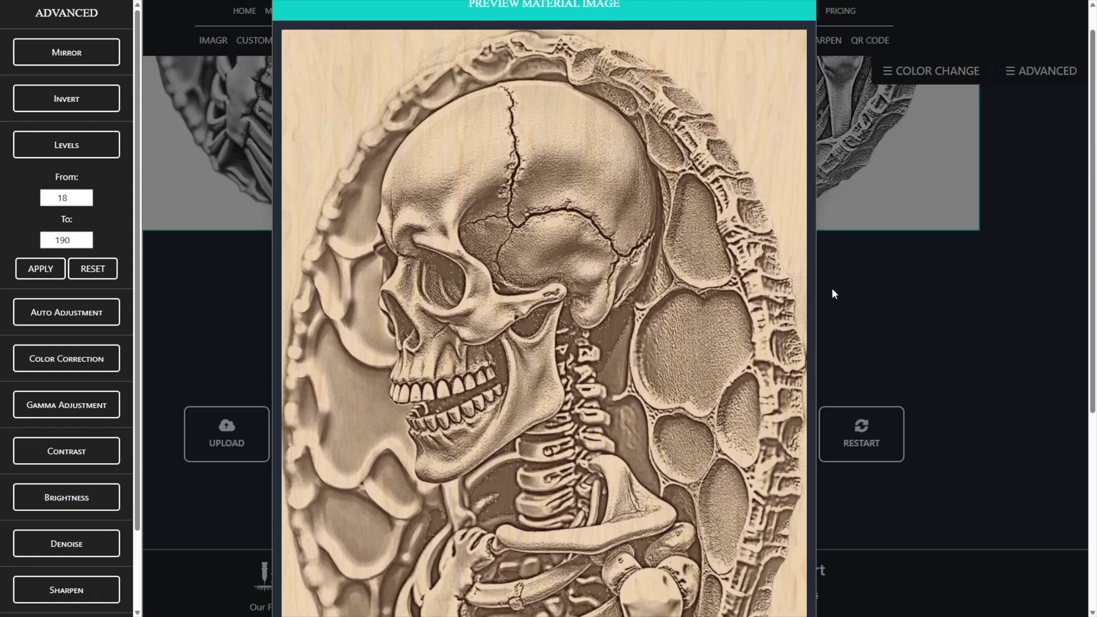
pyautogui.click(903, 327)
# Download the processed image from ImagR as a PNG
pyautogui.click(760, 437)
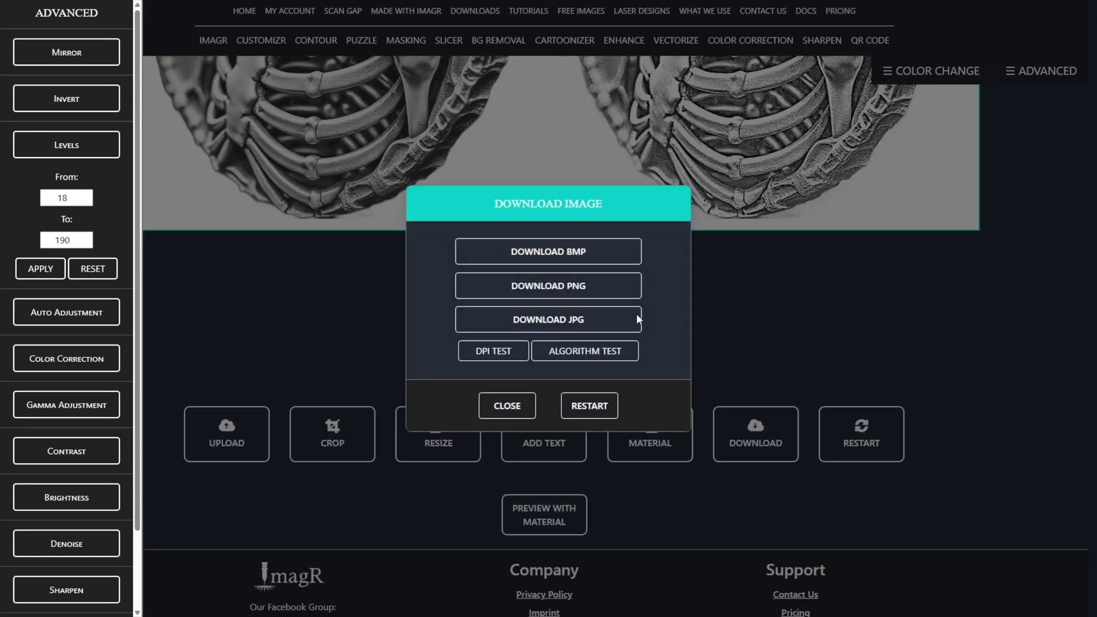
pyautogui.click(619, 287)
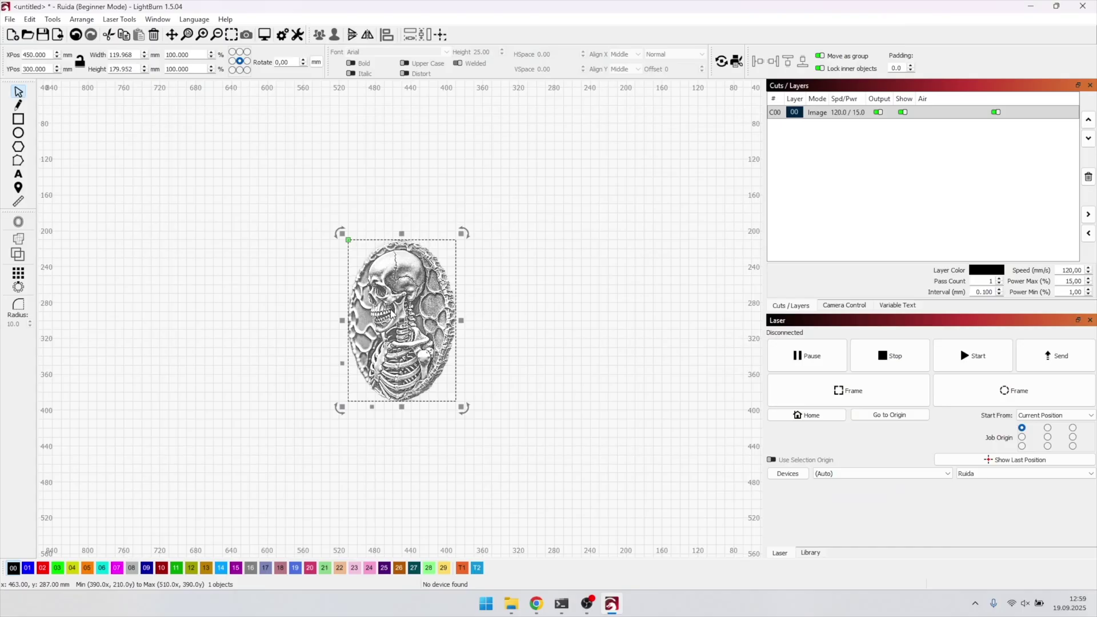
pyautogui.scroll(2, 309, 310)
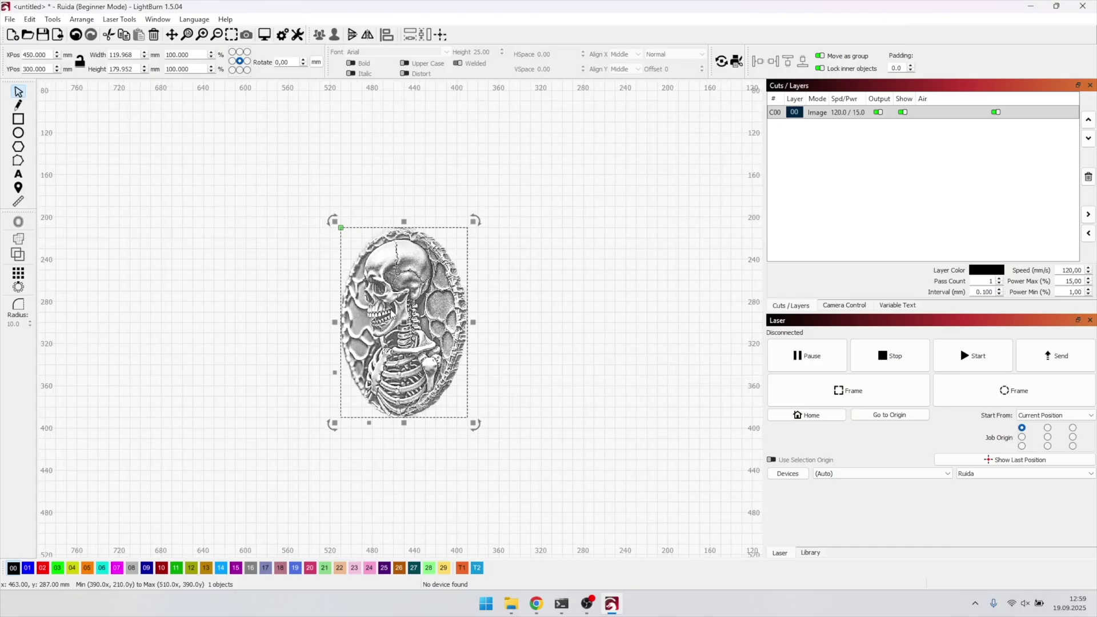
# Paste the skeleton's red contour outline into LightBurn and check the image size
pyautogui.click(307, 310)
pyautogui.hotkey('ctrl', 'v')
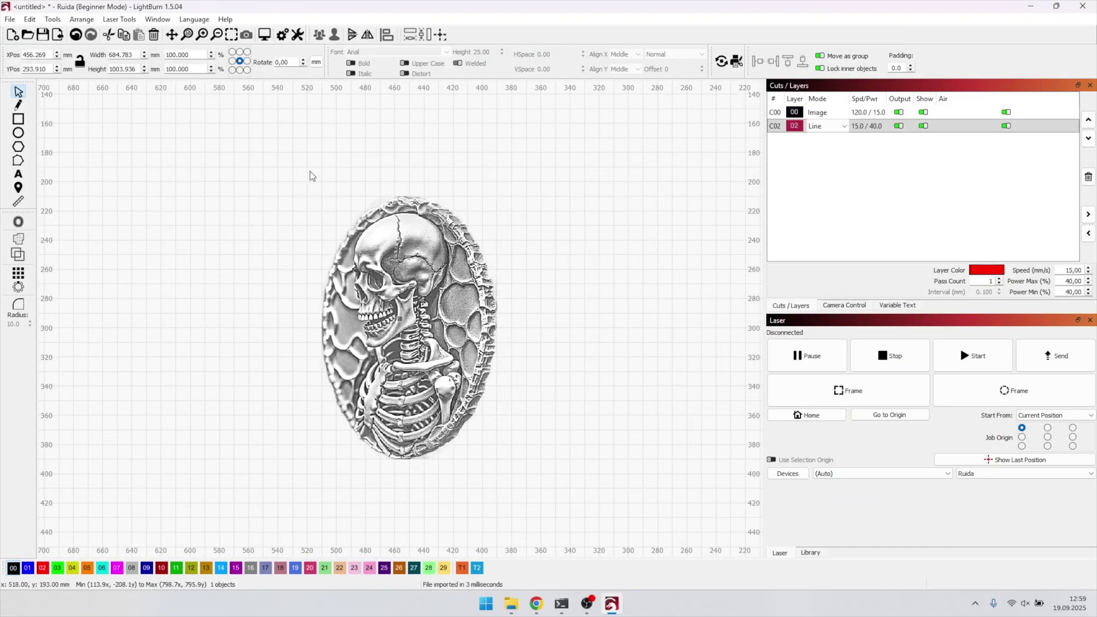
pyautogui.scroll(-3, 329, 197)
pyautogui.scroll(2, 320, 155)
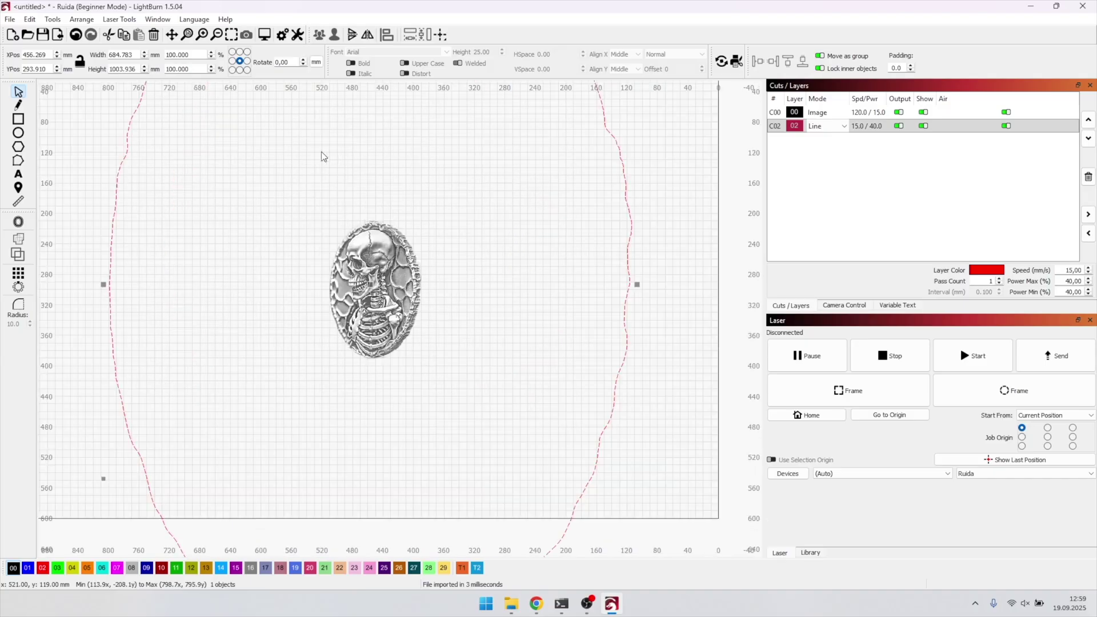
pyautogui.scroll(1, 322, 156)
pyautogui.click(411, 343)
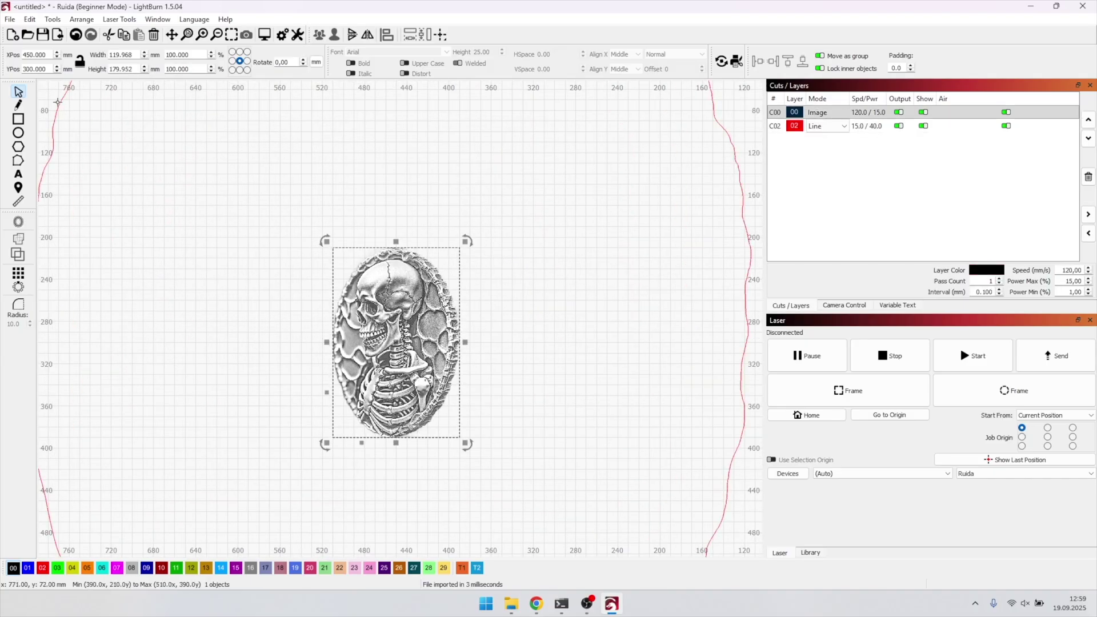
# Resize the contour outline to 185 mm tall and centre it on the page
pyautogui.click(61, 103)
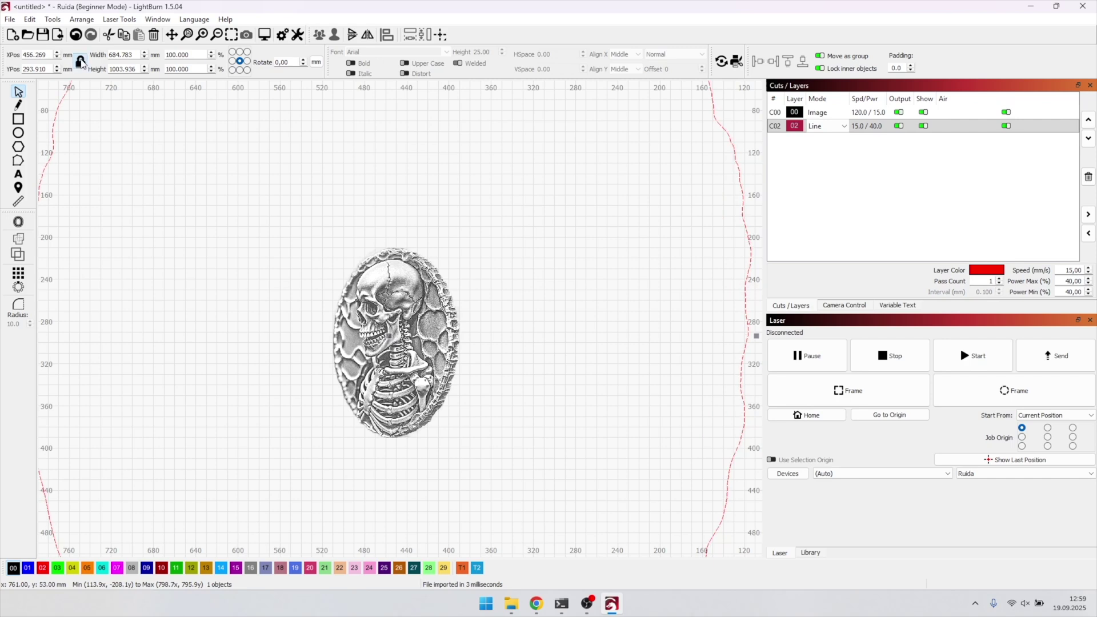
pyautogui.moveTo(137, 68); pyautogui.dragTo(91, 70)
pyautogui.write('185')
pyautogui.press('Return')
pyautogui.press('p')
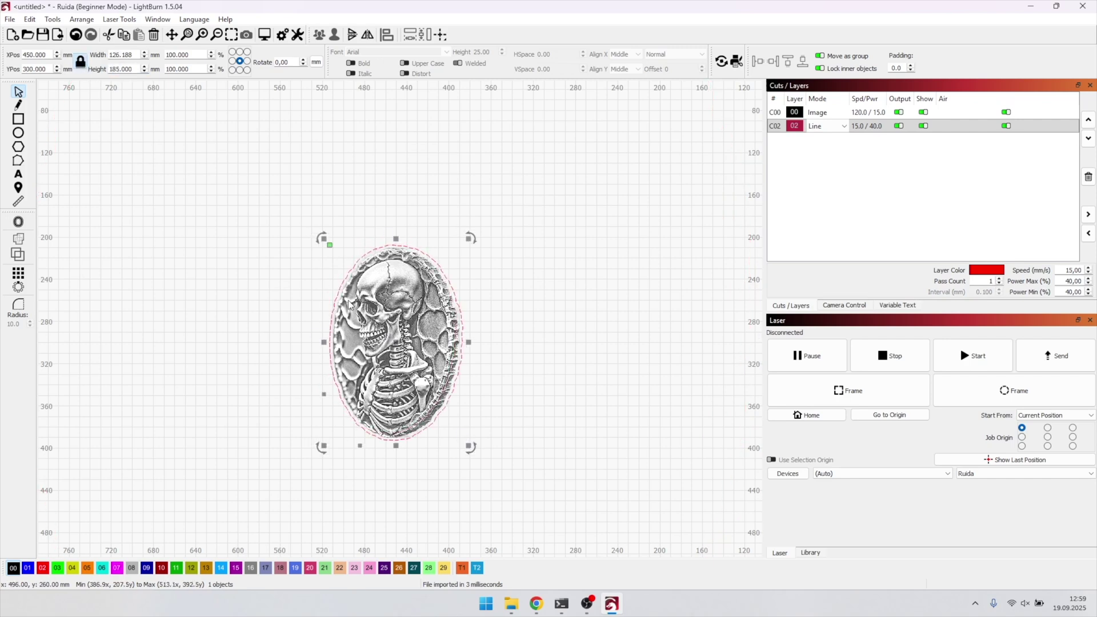
pyautogui.scroll(3, 401, 317)
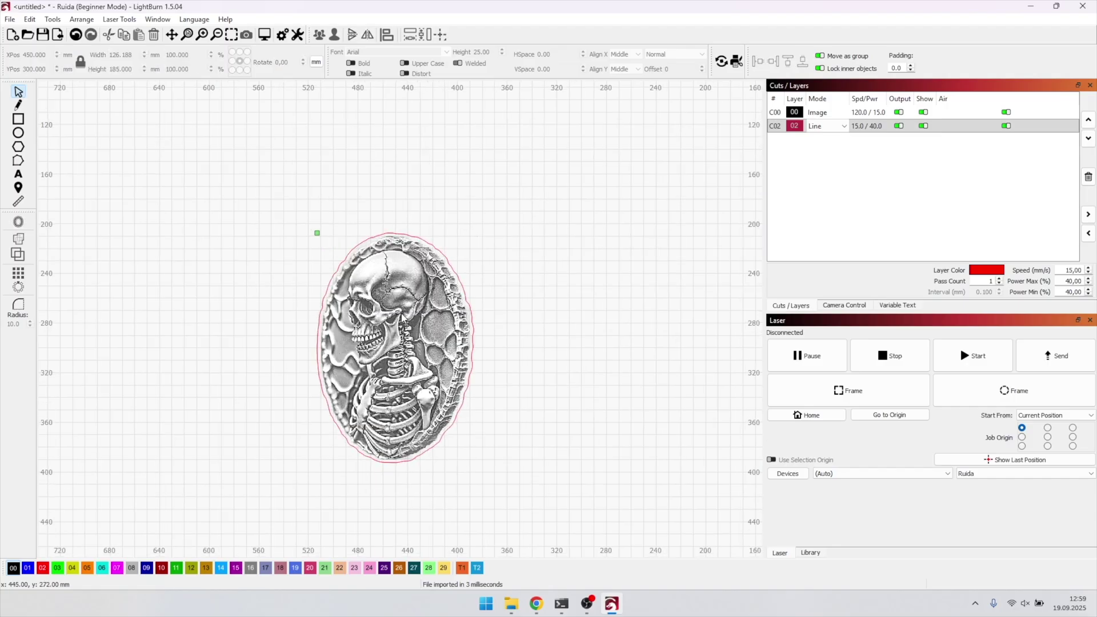
pyautogui.scroll(1, 401, 317)
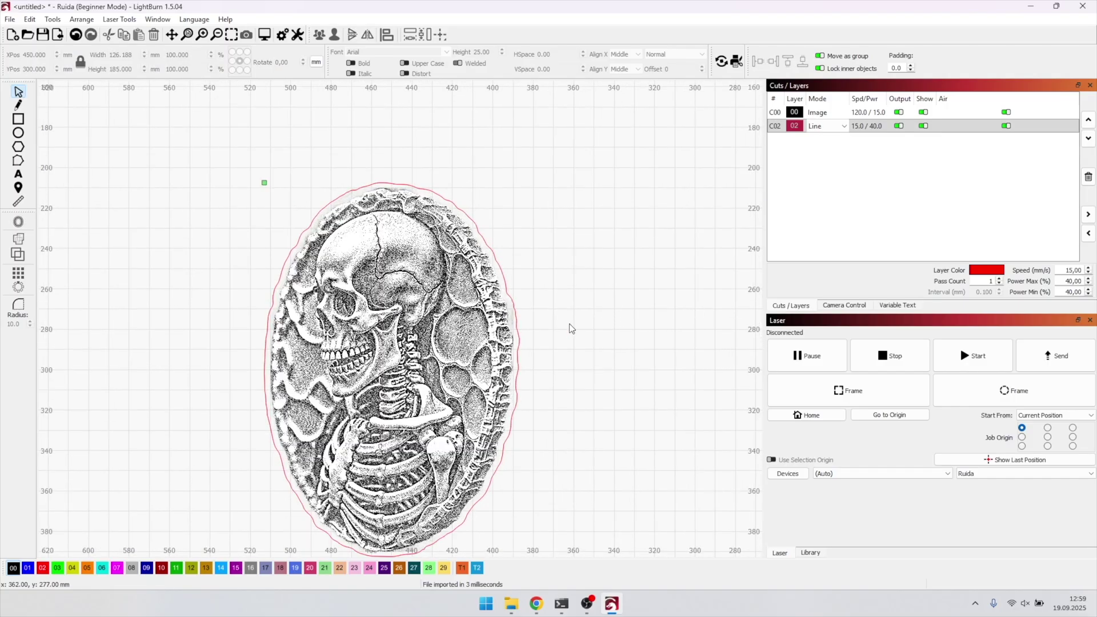
pyautogui.scroll(-1, 390, 447)
# Confirm the image layer C00 keeps 120 speed and 15% power
pyautogui.click(823, 112)
pyautogui.doubleClick(822, 112)
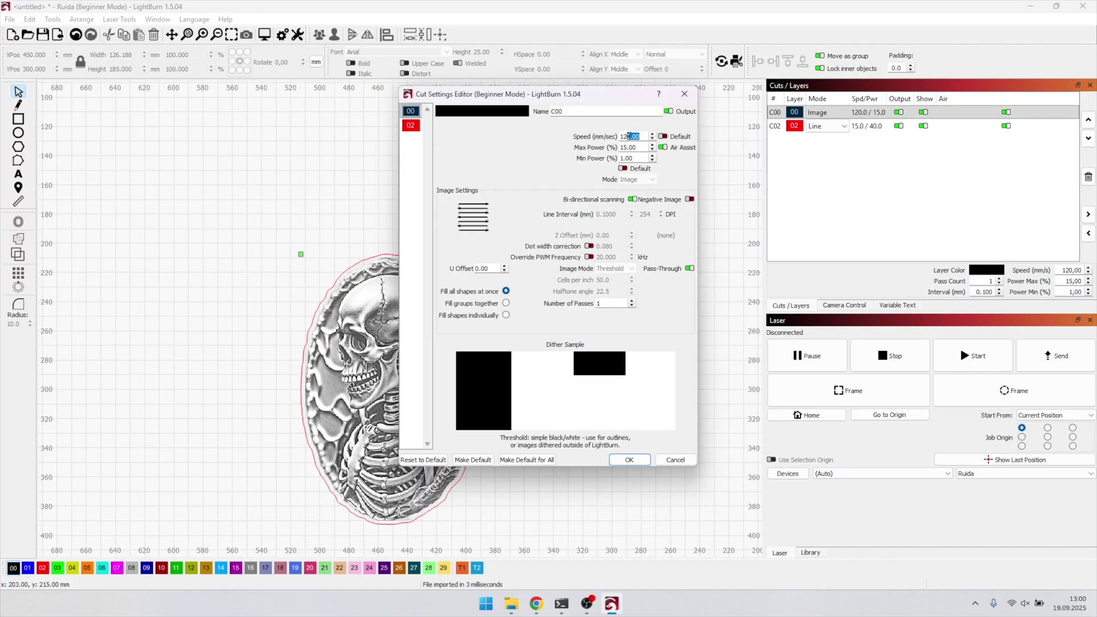
pyautogui.press('Tab')
pyautogui.press('Tab')
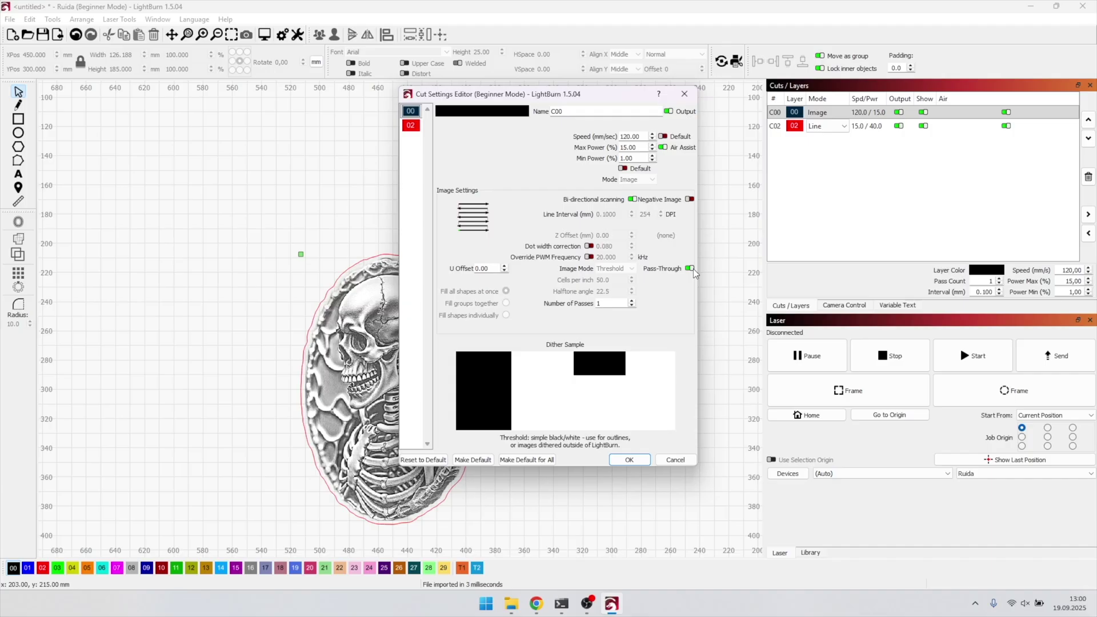
pyautogui.click(629, 460)
# Set outline layer C02 to 25% max and 20% min power
pyautogui.doubleClick(778, 127)
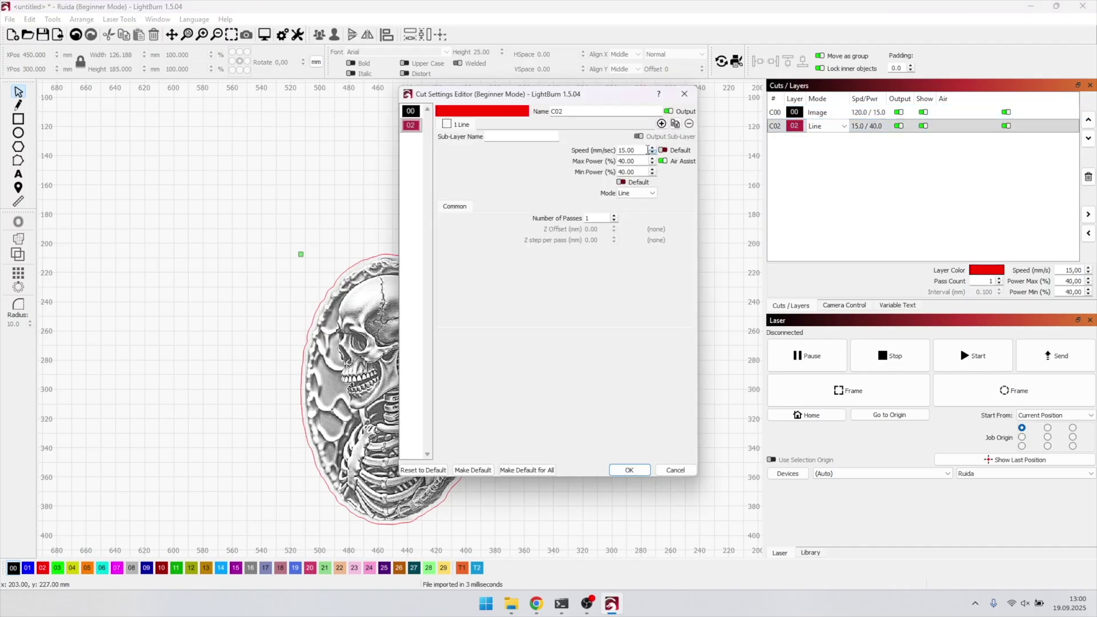
pyautogui.press('Tab')
pyautogui.click(634, 470)
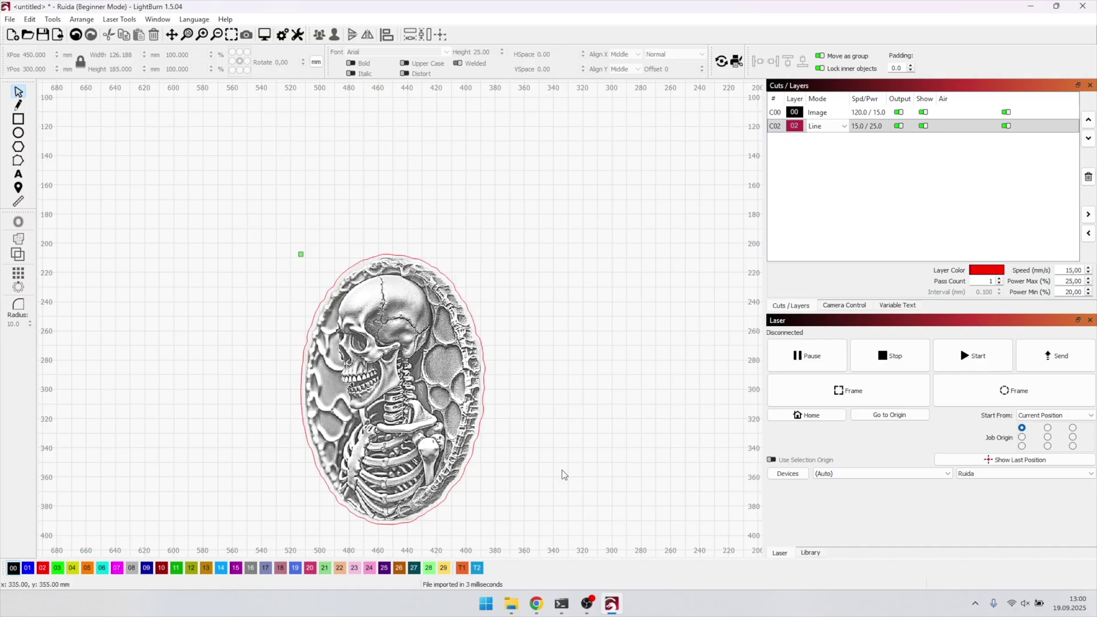